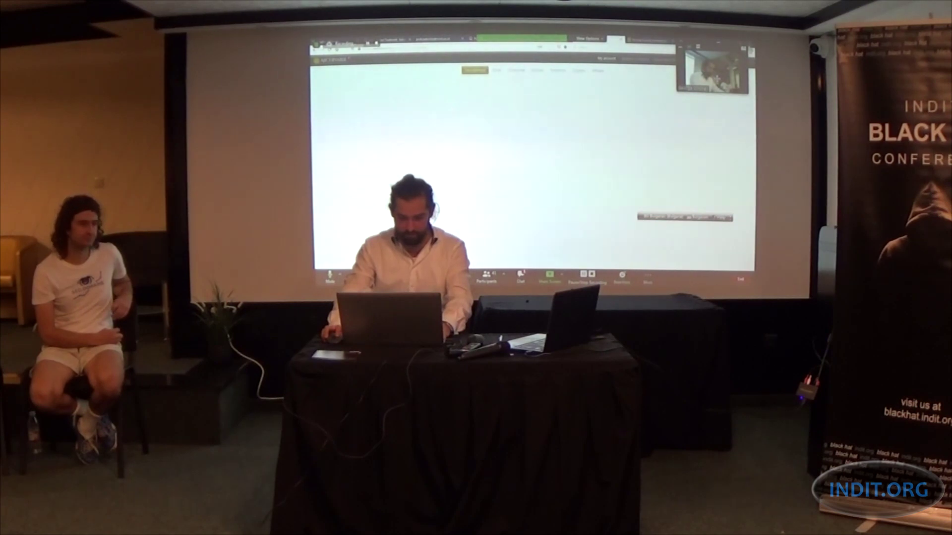
Step: Return to the FileZilla window
key("alt+Tab")
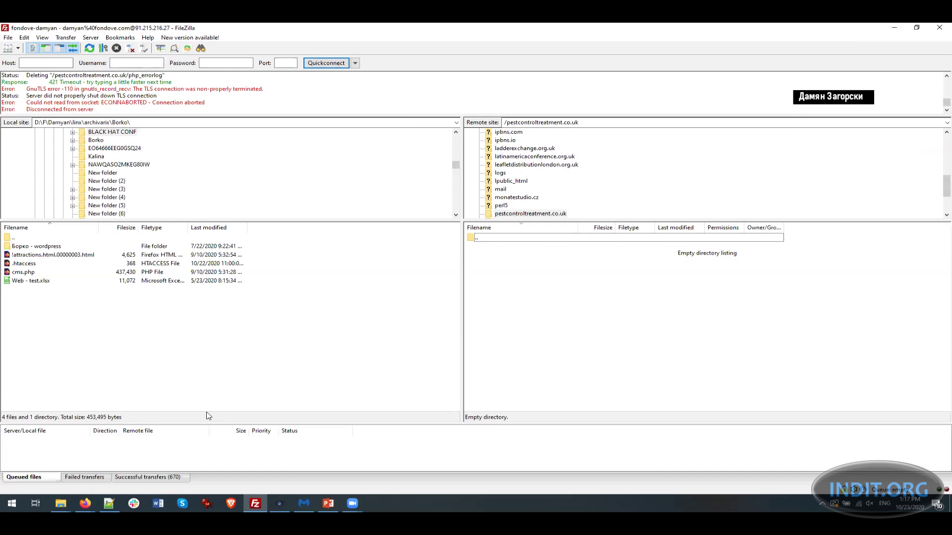
Step: Bring up the BLACK HAT CONF folder window and select the downloaded restore zip archive
left_click(61, 504)
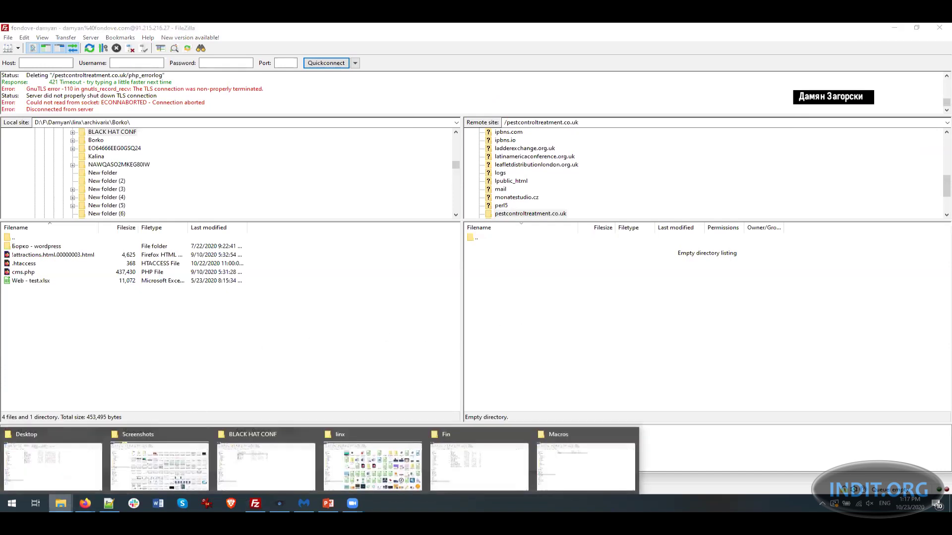
left_click(266, 468)
left_click(246, 131)
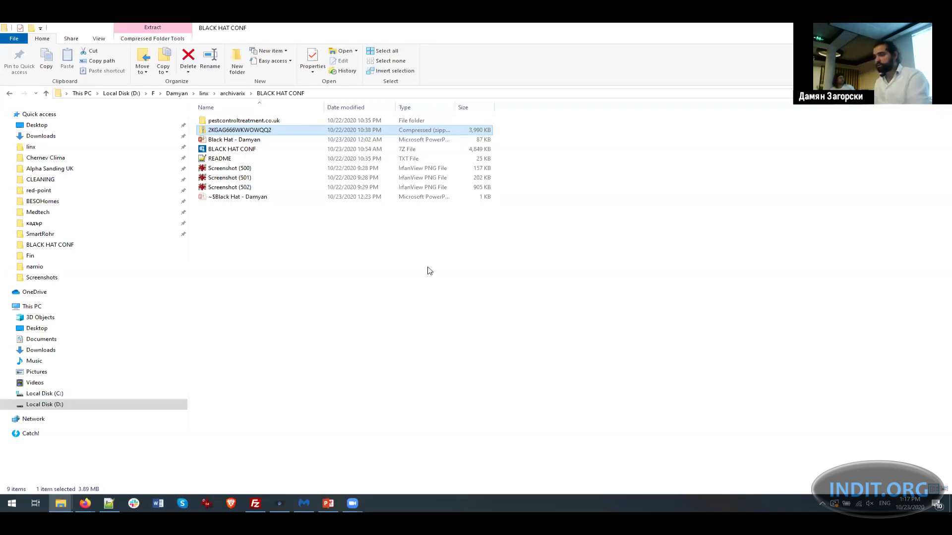
Step: Extract the restore zip archive with 7-Zip into its own folder and open it
left_click(373, 262)
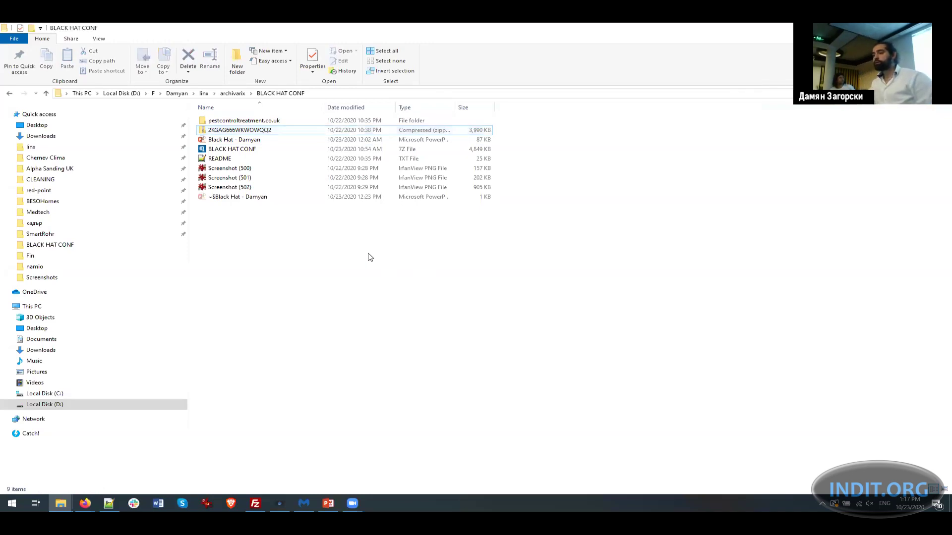
left_click(241, 131)
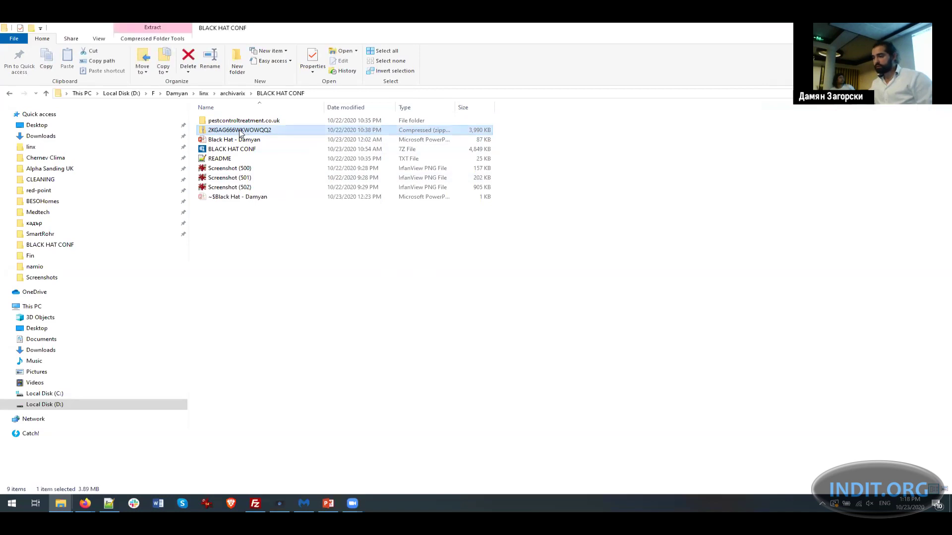
right_click(239, 130)
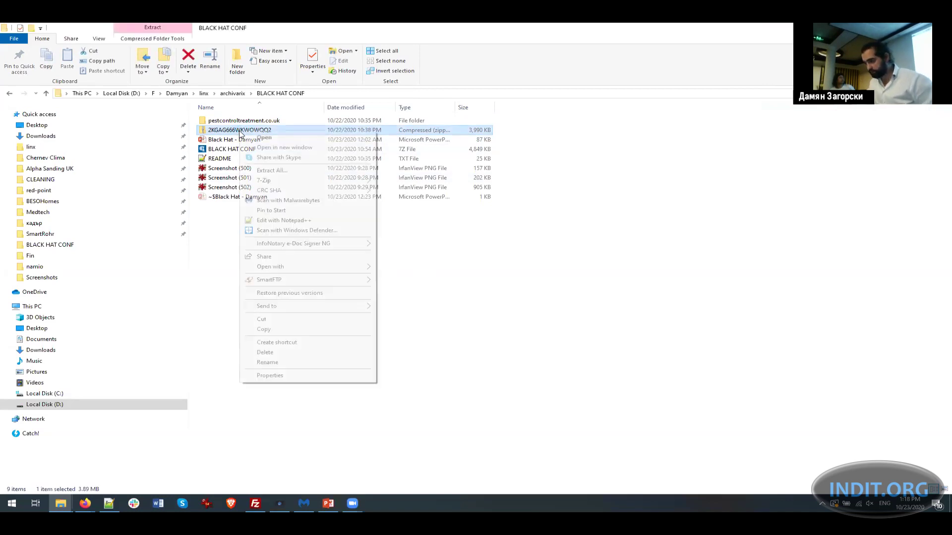
mouse_move(347, 180)
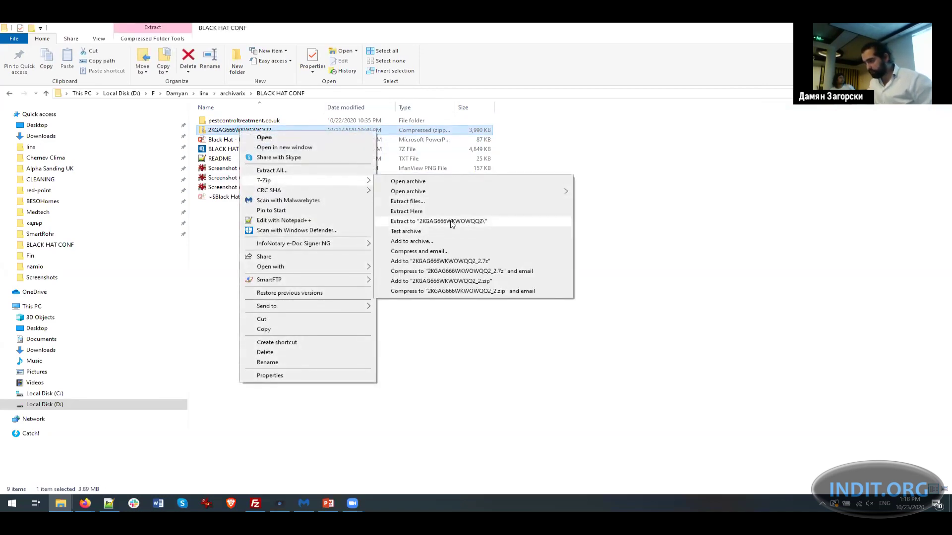
left_click(452, 222)
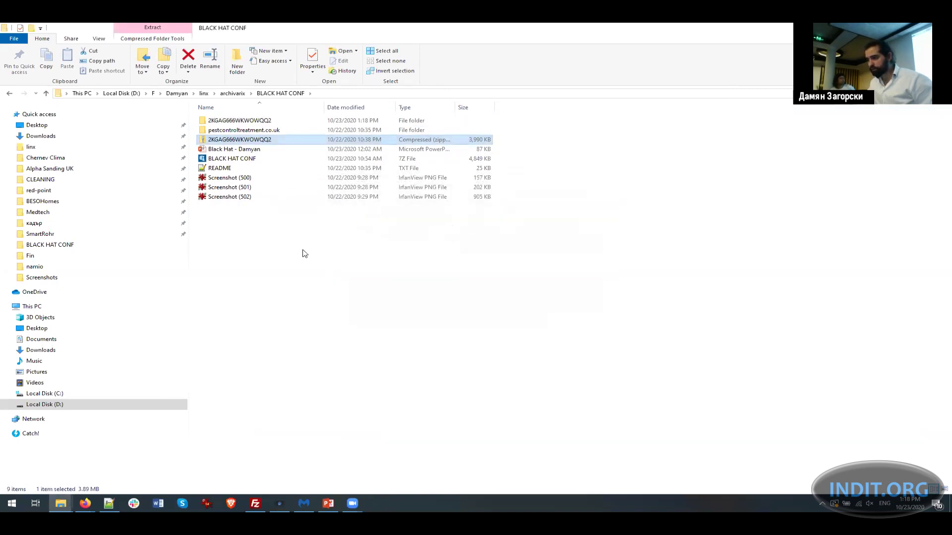
key("Up")
key("Up")
key("Return")
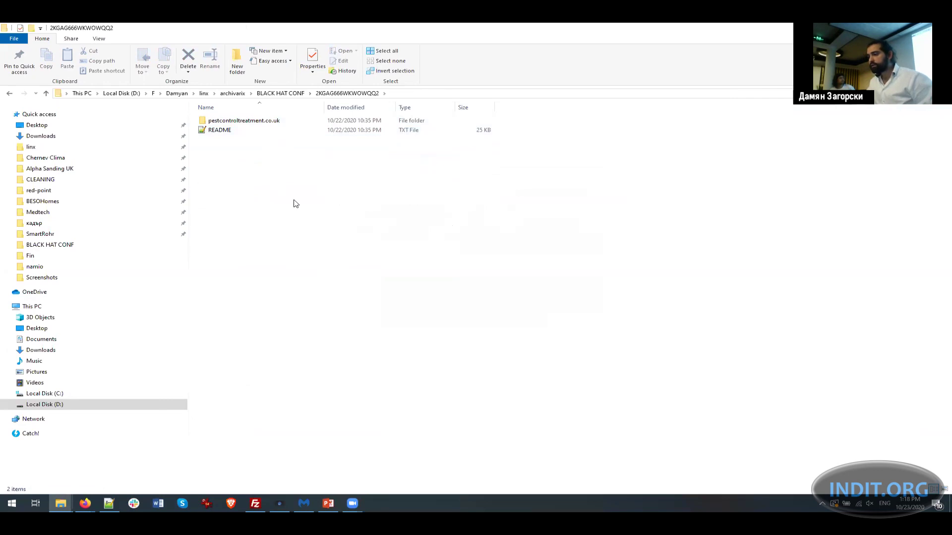
Step: Drag the three pestcontroltreatment.co.uk site items (.content.VgKAg64c, .htaccess, index) to the server folder
double_click(254, 123)
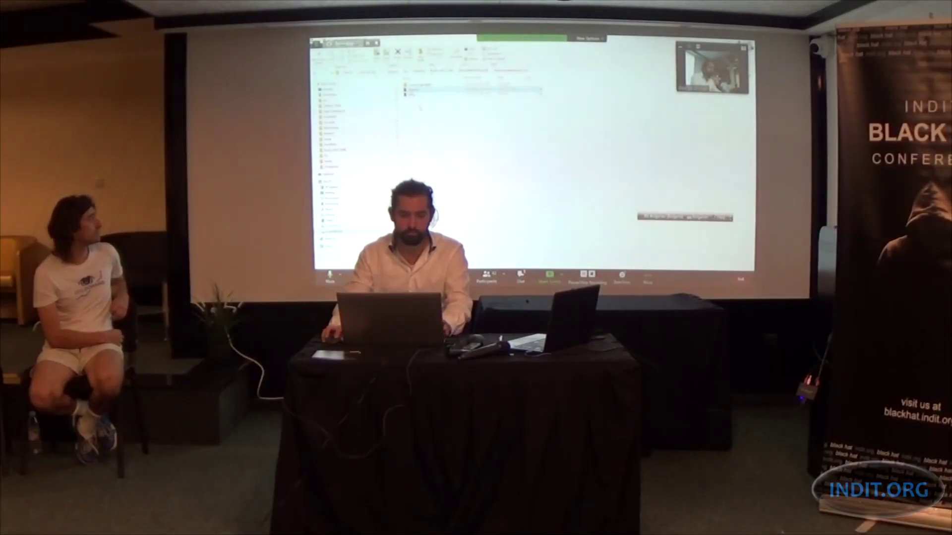
left_click(416, 85)
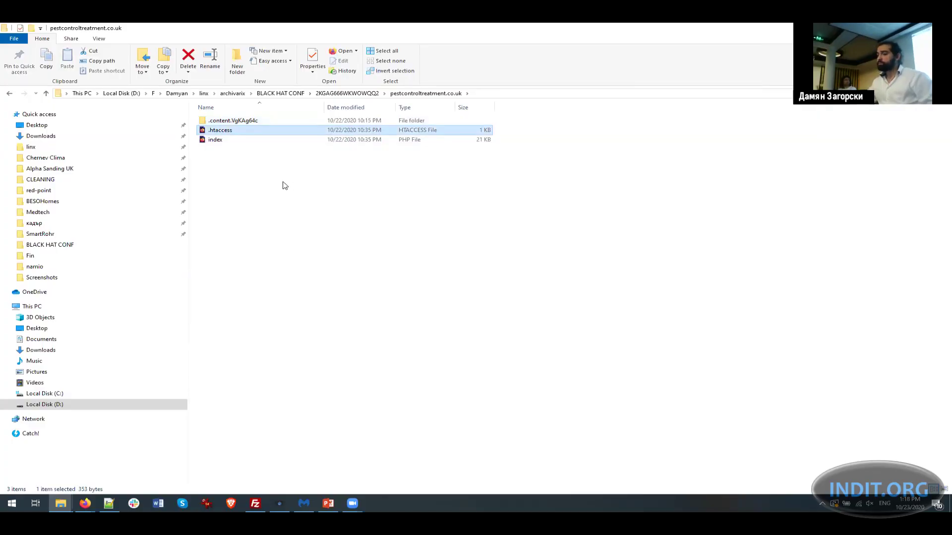
left_click(283, 185)
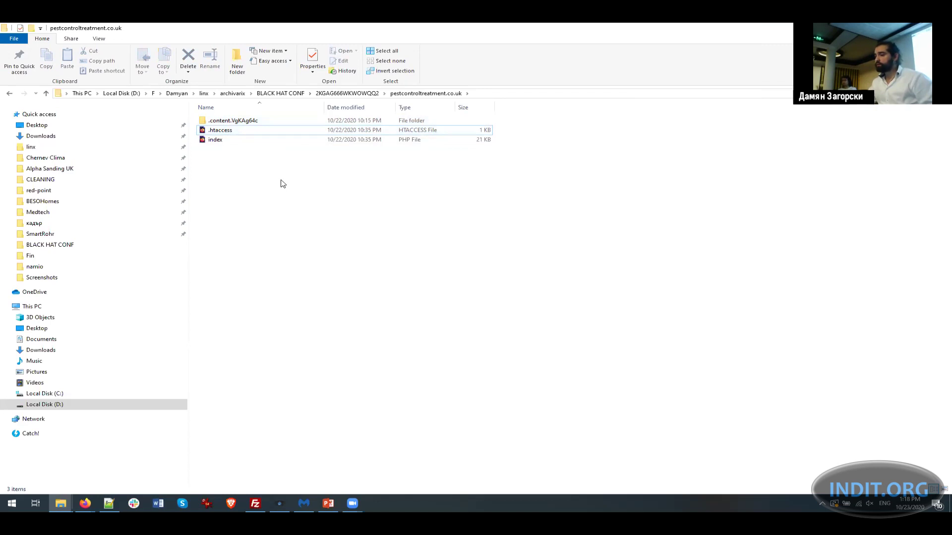
left_click(218, 140)
left_click(302, 196)
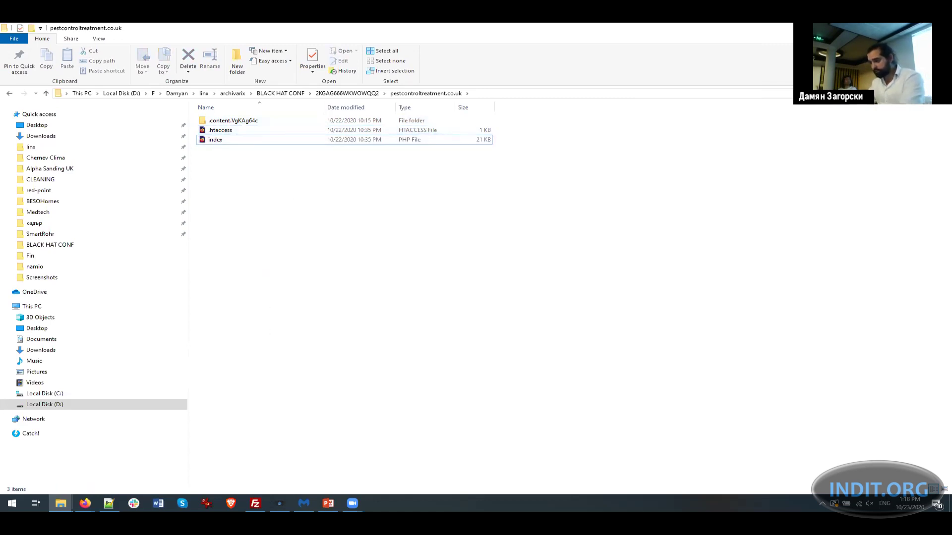
left_click_drag(266, 241, 572, 341)
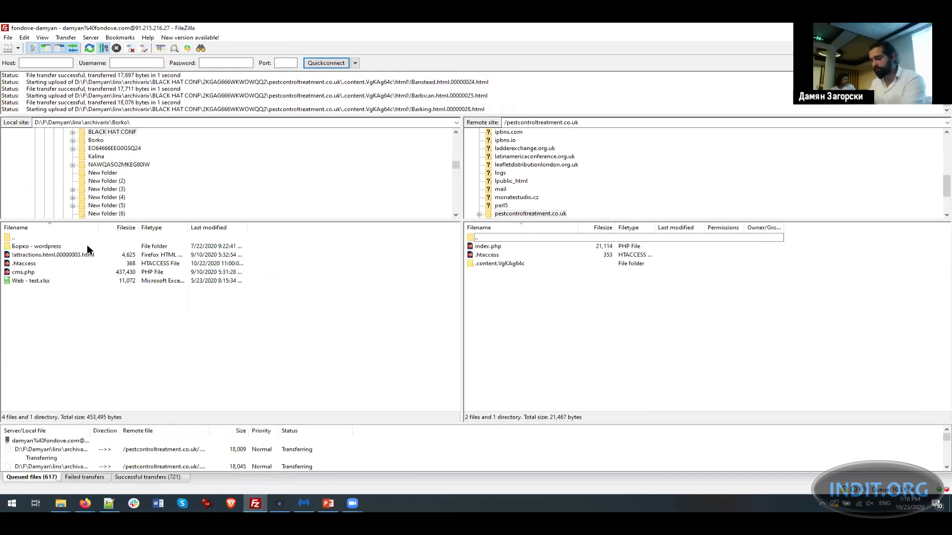
Step: Overwrite the existing New-Beckenham and Newham pages on upload, then return to the Archivarix account page
mouse_move(255, 501)
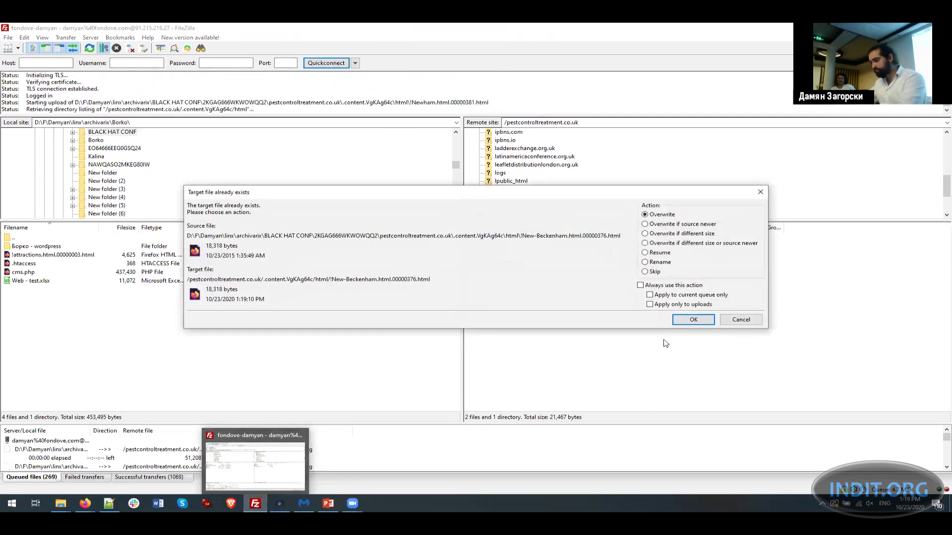
left_click(694, 320)
left_click(694, 320)
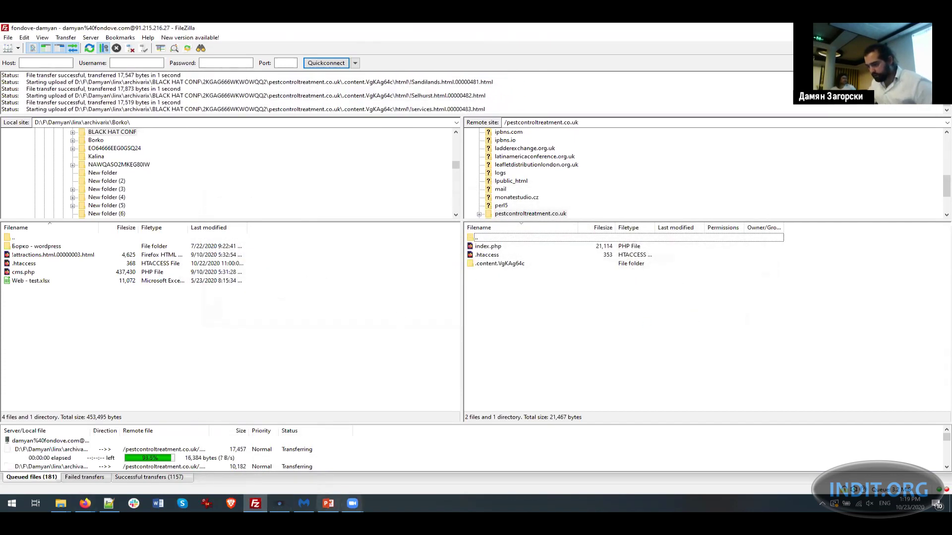
mouse_move(86, 503)
left_click(266, 469)
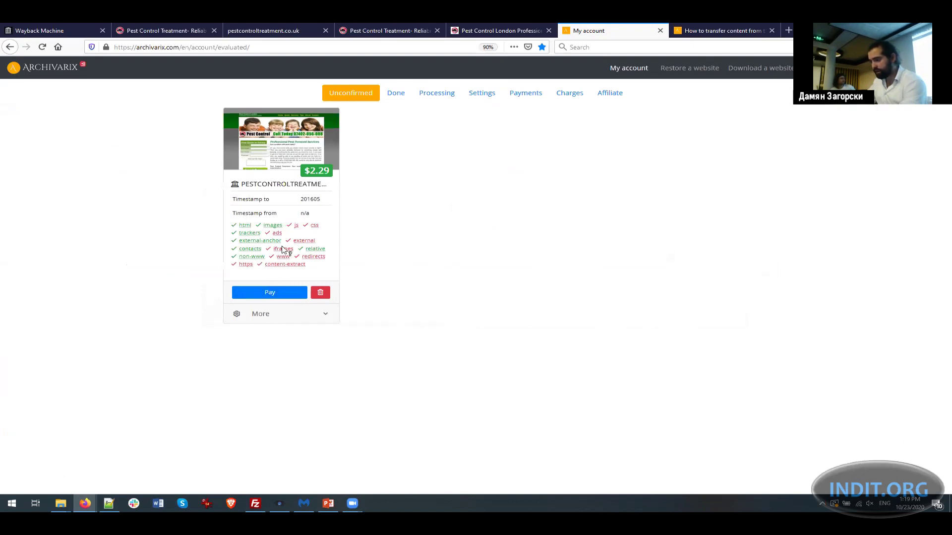
Step: Start paying for the restore and highlight its 657 file count and $2.29 price
left_click(284, 293)
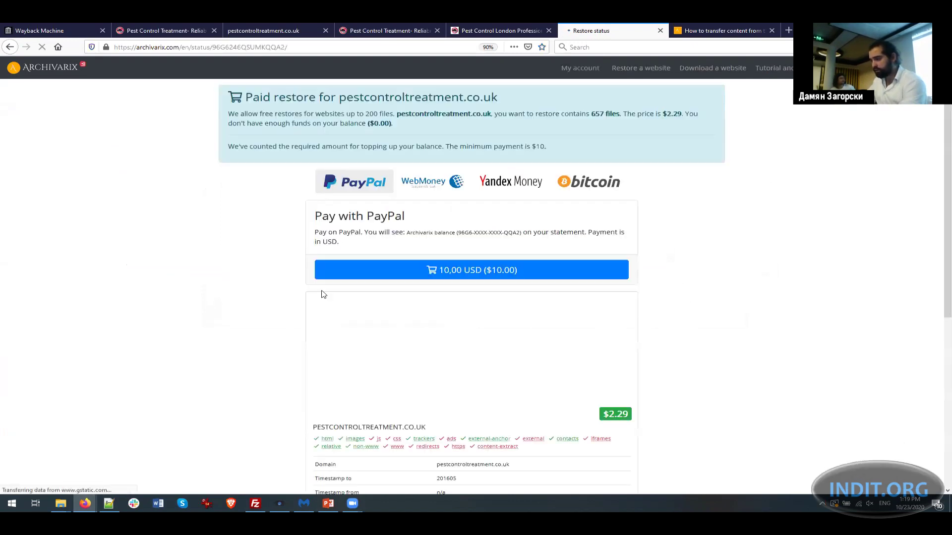
scroll(729, 321, "down", 3)
scroll(728, 321, "up", 3)
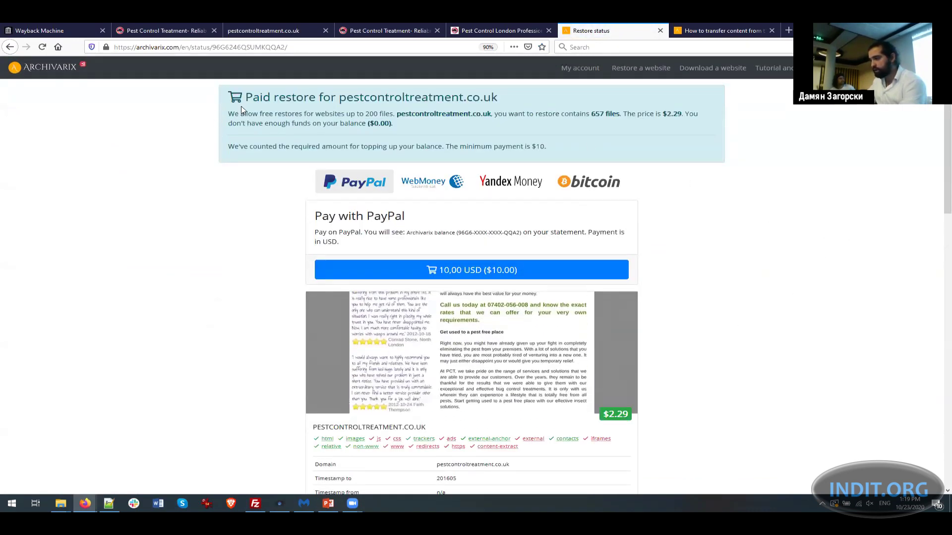
double_click(599, 113)
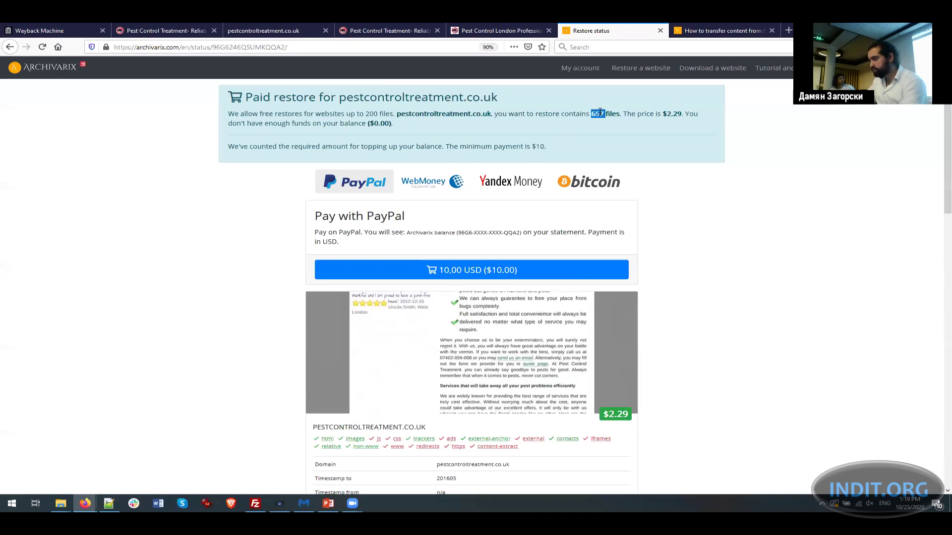
left_click(592, 113)
double_click(595, 114)
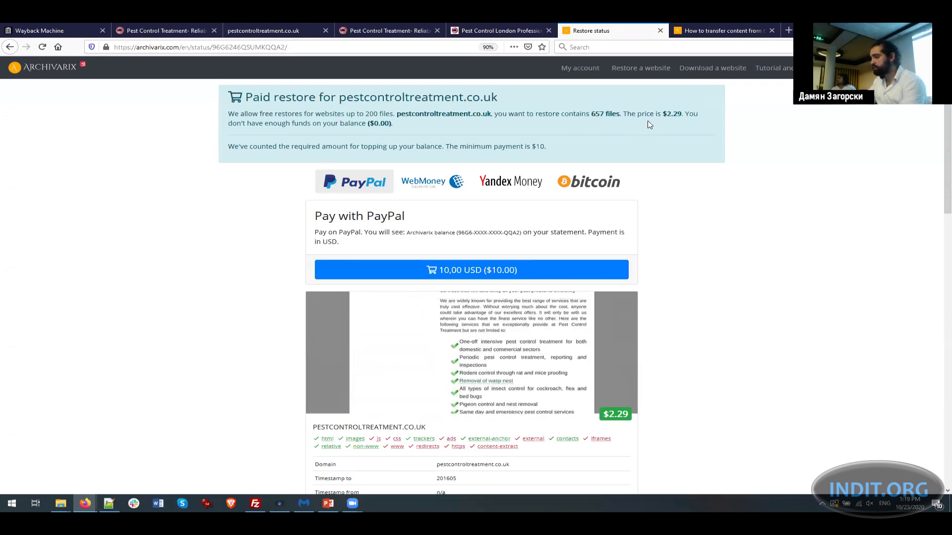
left_click_drag(663, 114, 680, 112)
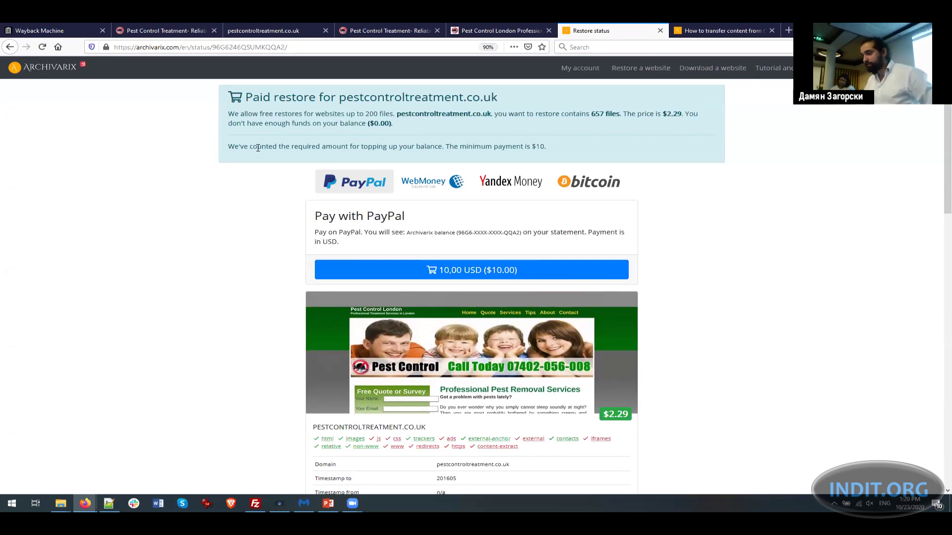
Step: Scroll the restore status page down to the MIME-type charts showing 657 files, 3.71 MB
scroll(289, 283, "down", 1)
scroll(295, 268, "up", 1)
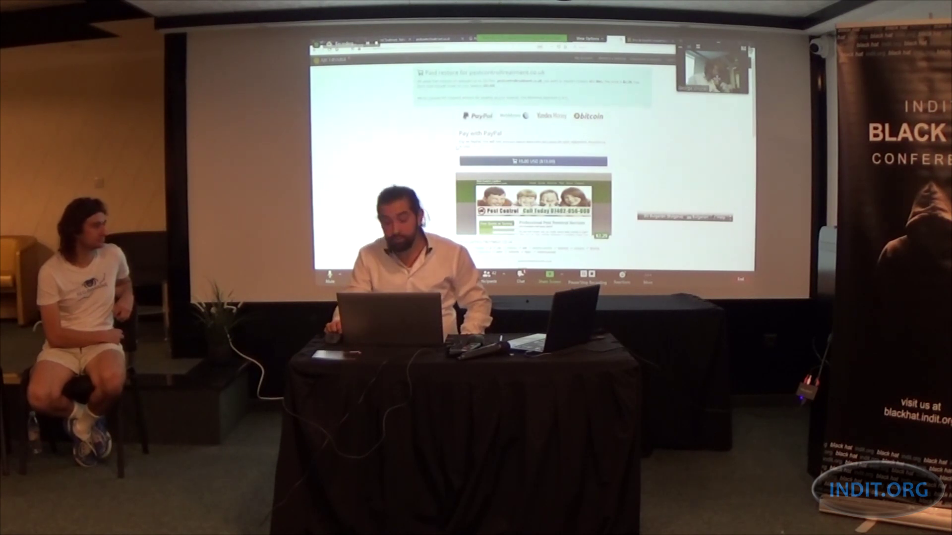
scroll(530, 163, "down", 3)
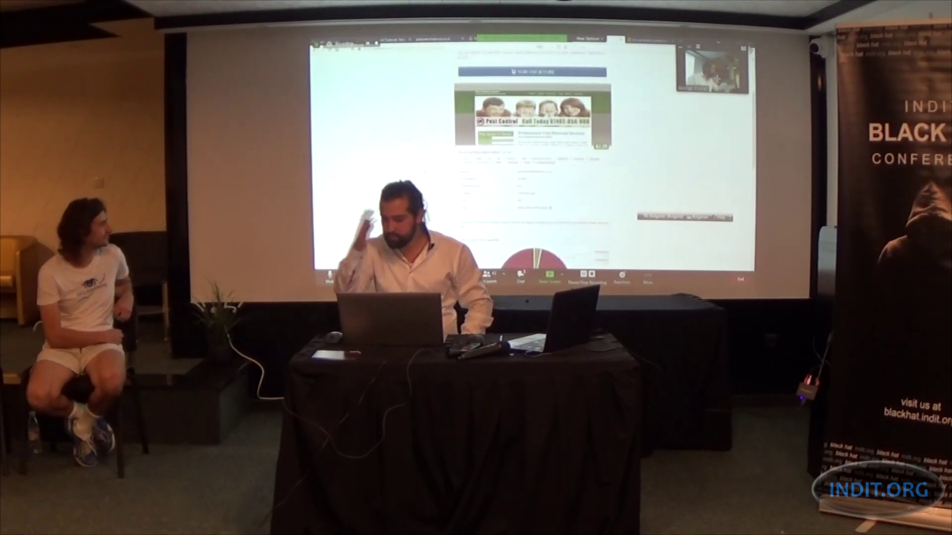
scroll(530, 114, "down", 1)
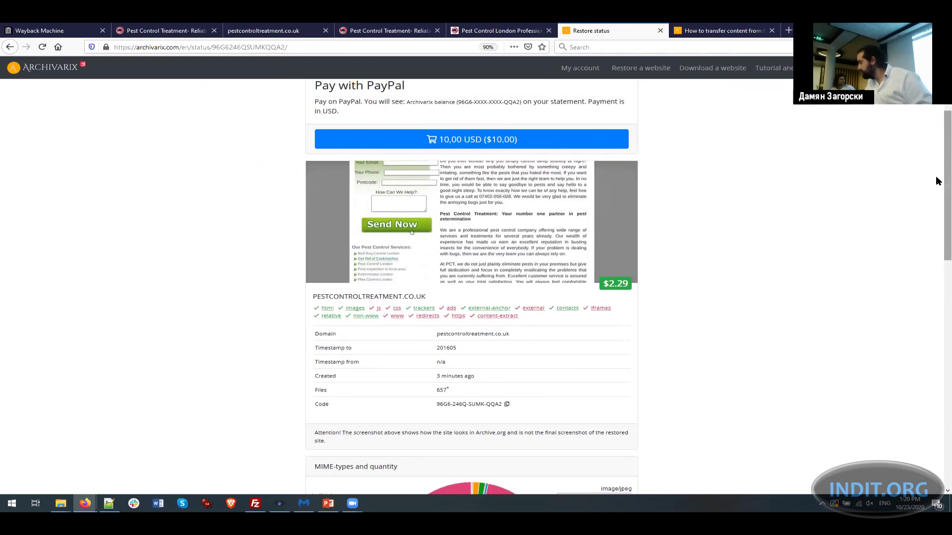
scroll(937, 198, "down", 2)
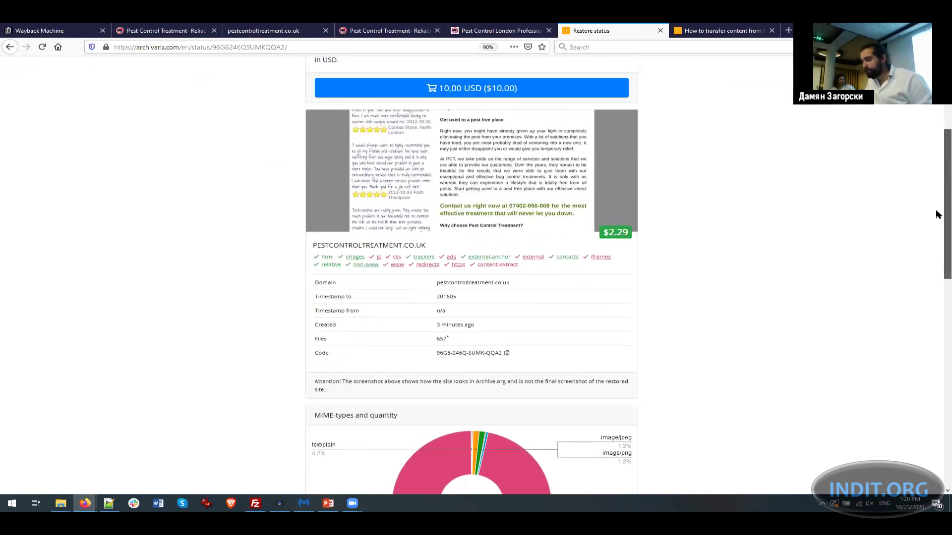
scroll(936, 208, "down", 1)
scroll(937, 198, "up", 1)
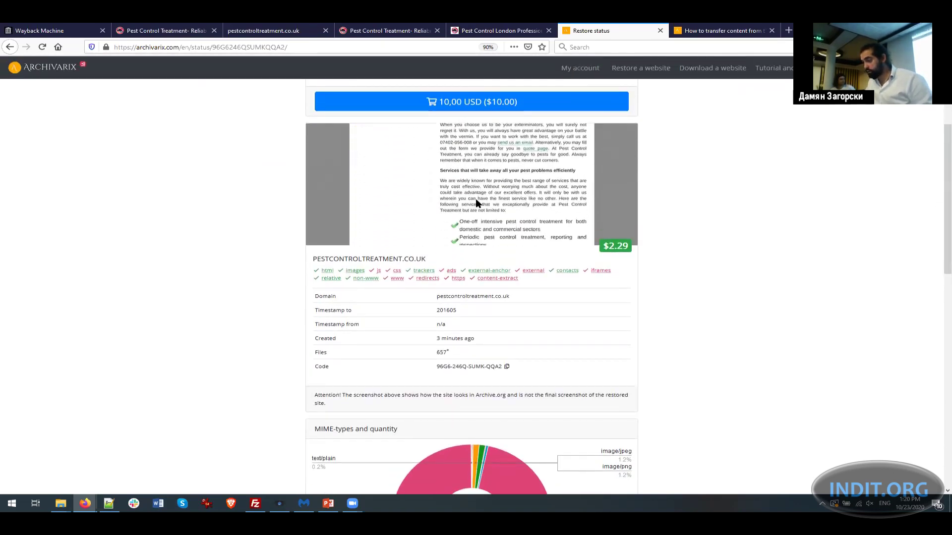
scroll(475, 198, "down", 1)
scroll(475, 201, "down", 4)
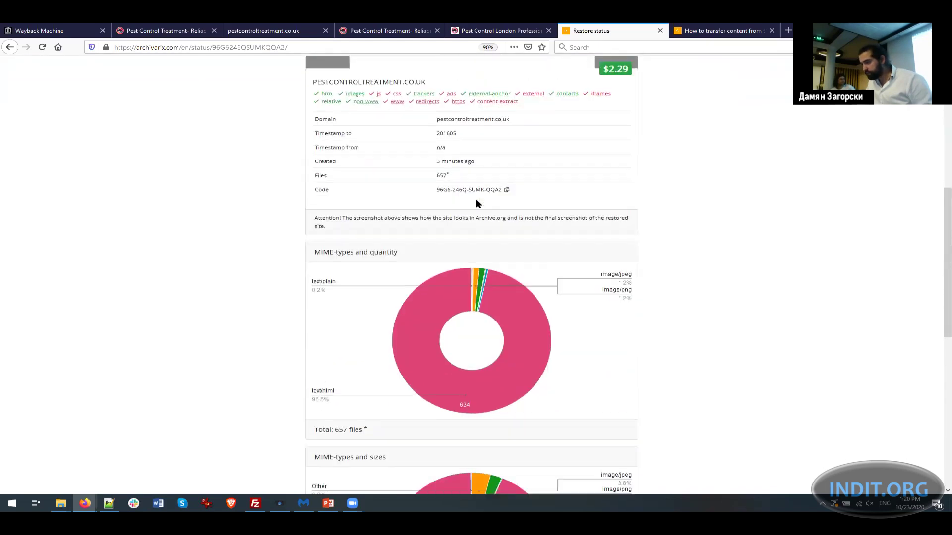
scroll(345, 233, "down", 1)
scroll(344, 234, "down", 1)
mouse_move(424, 370)
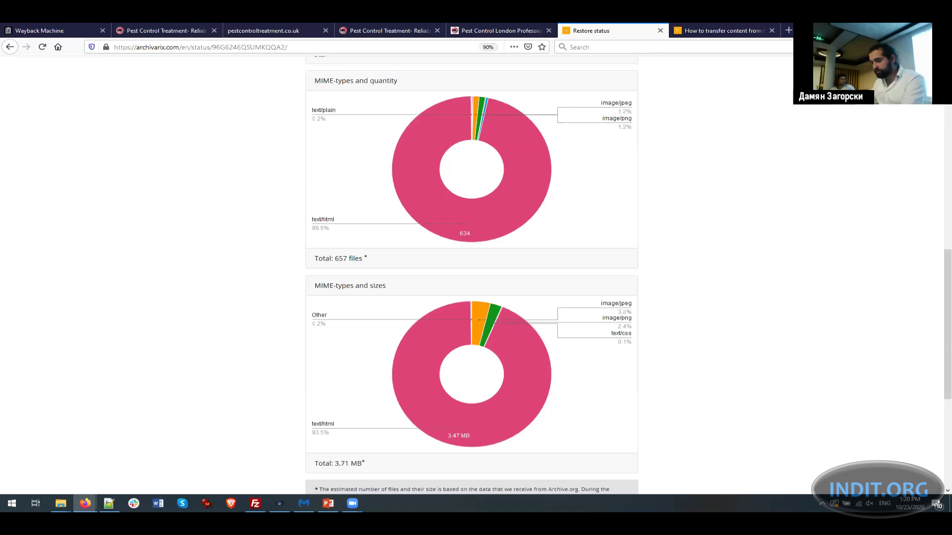
Step: Upload the local cms.php into the remote pestcontroltreatment.co.uk folder in FileZilla
mouse_move(85, 503)
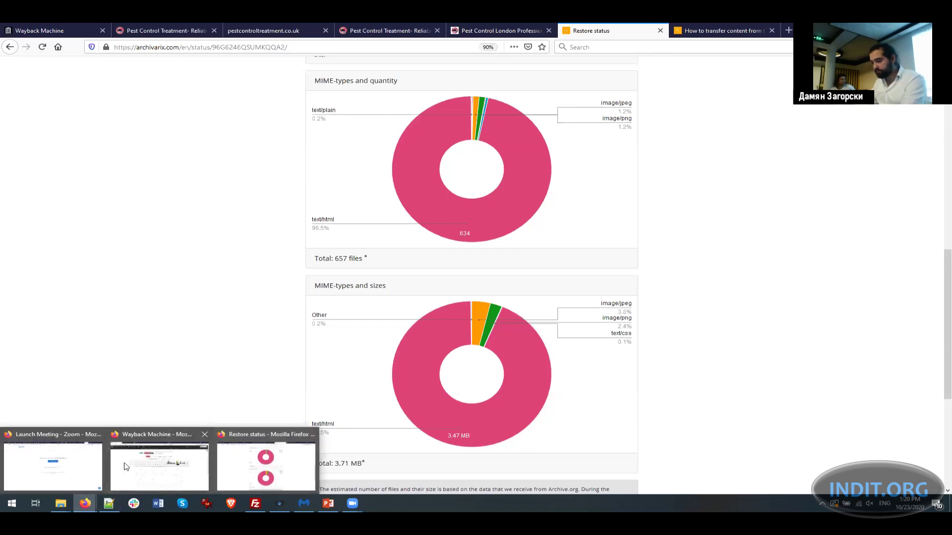
left_click(255, 504)
left_click(127, 304)
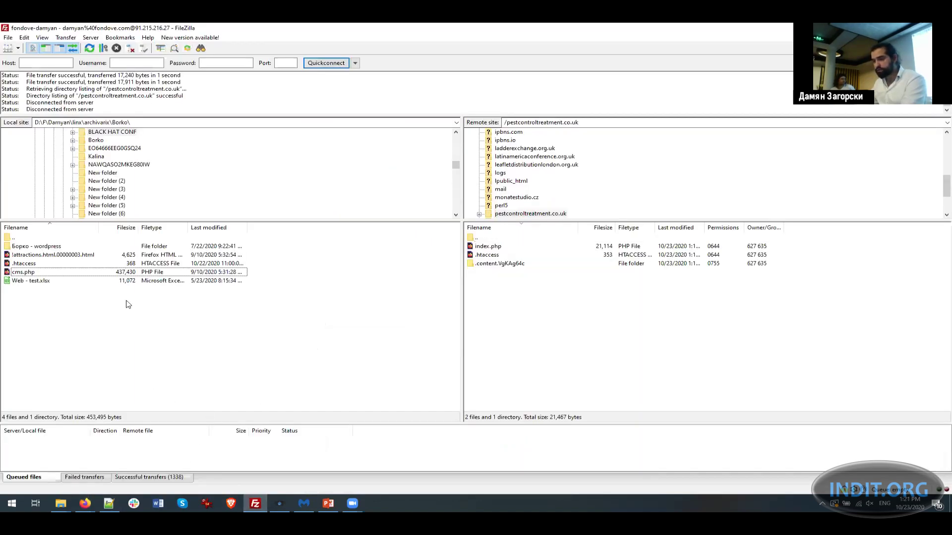
left_click(26, 274)
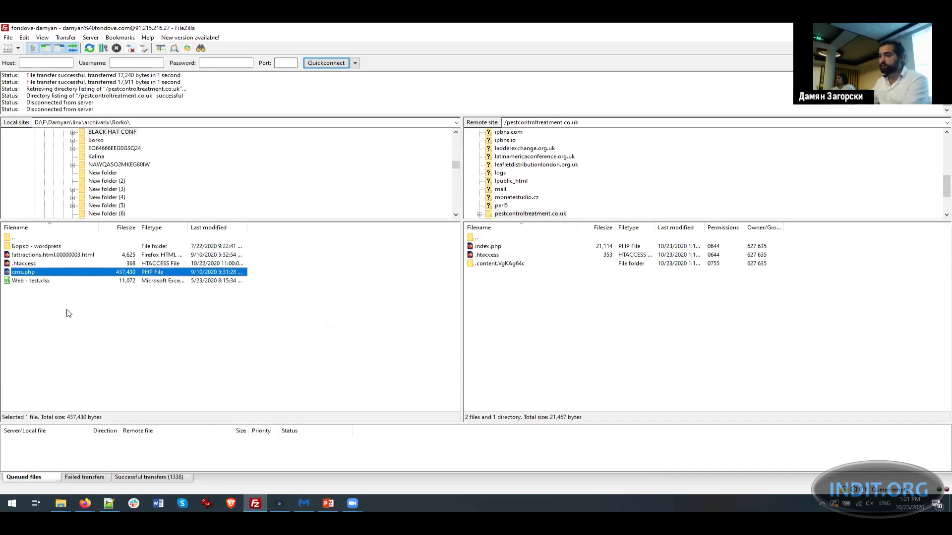
left_click_drag(543, 315, 544, 314)
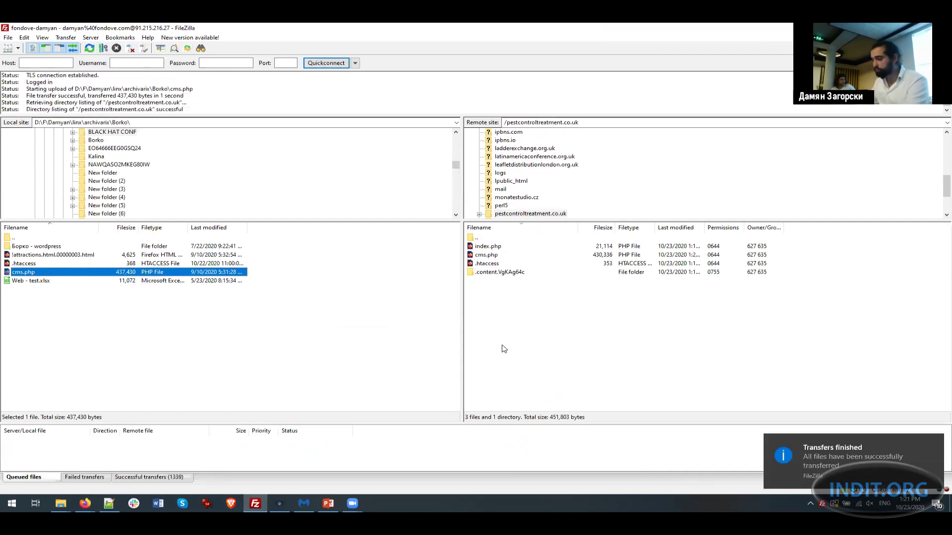
left_click(514, 312)
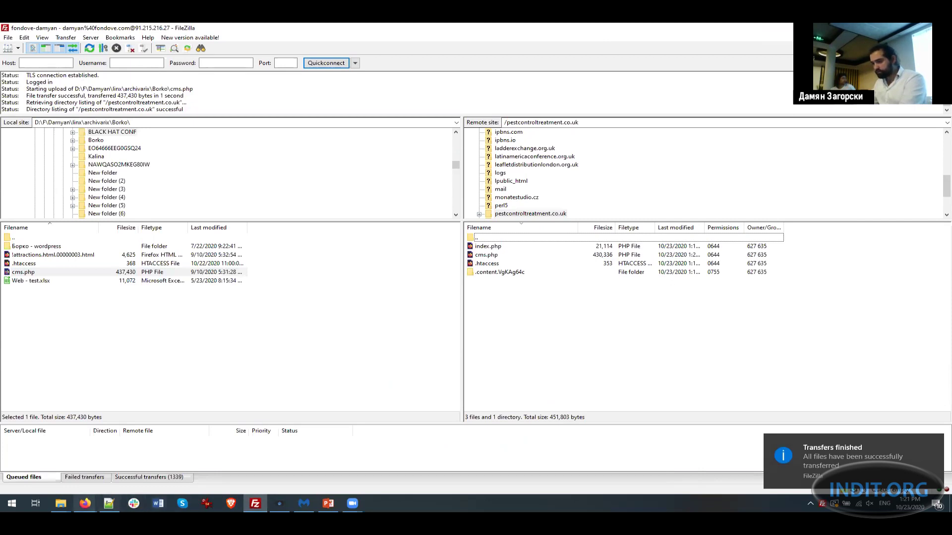
Step: Rename the uploaded cms.php on the server to baiganio.php
mouse_move(85, 503)
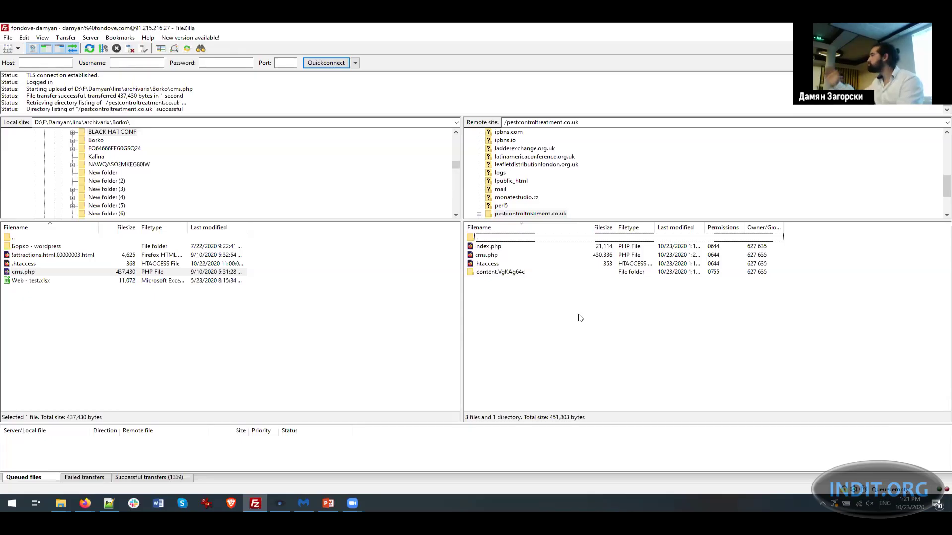
right_click(486, 255)
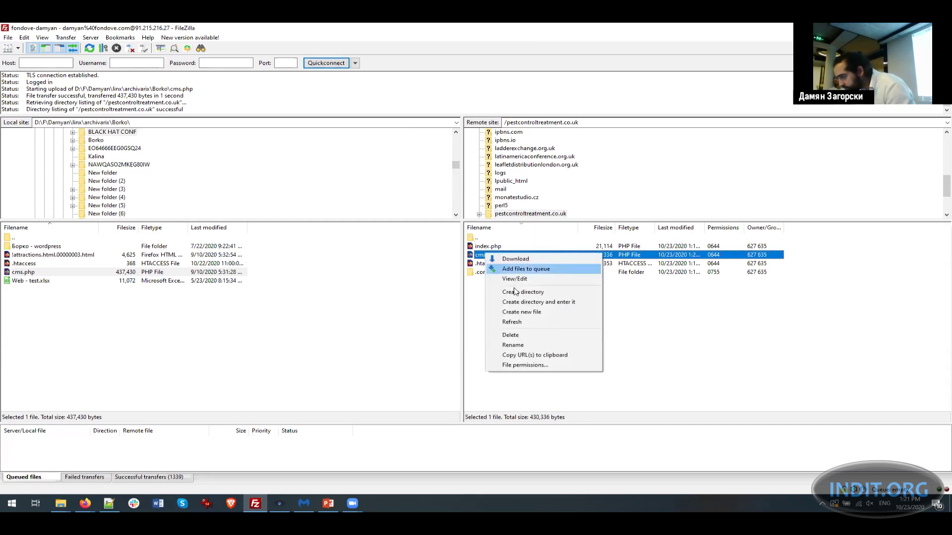
left_click(539, 343)
type("baiganio.php")
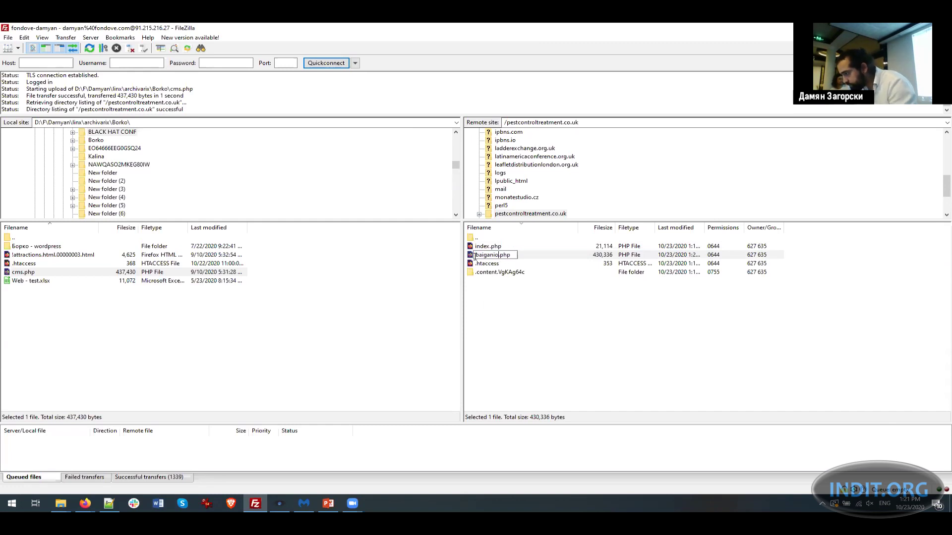
key("Return")
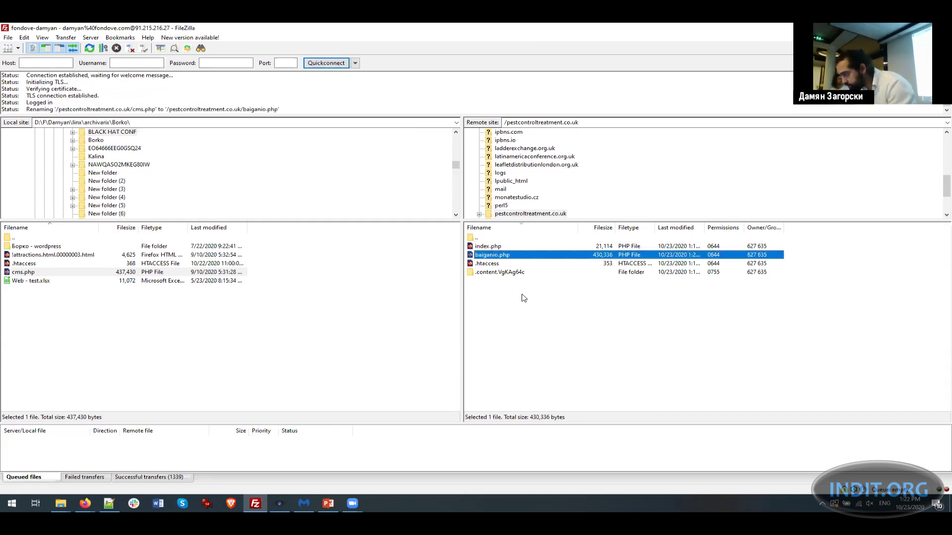
left_click(498, 282)
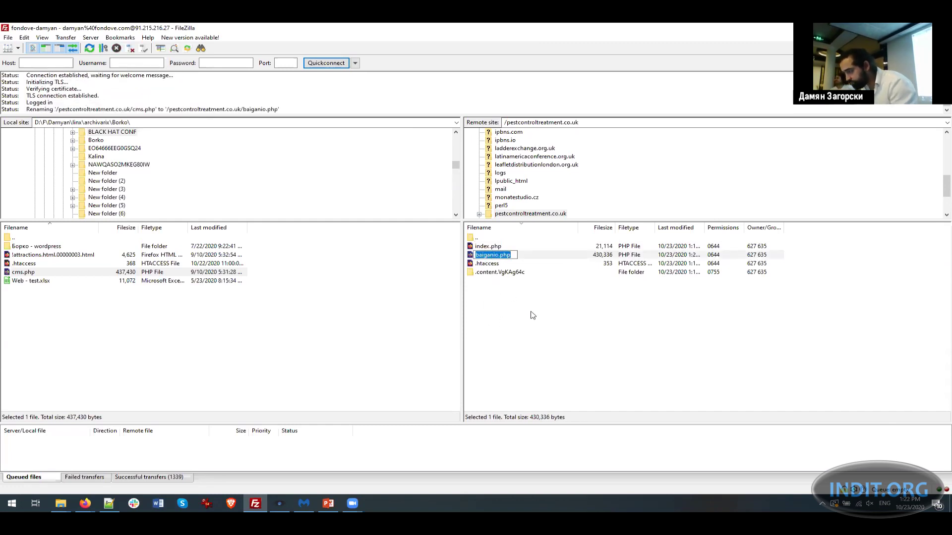
Step: Switch to the browser window with the restore status and open a new private tab
left_click(86, 503)
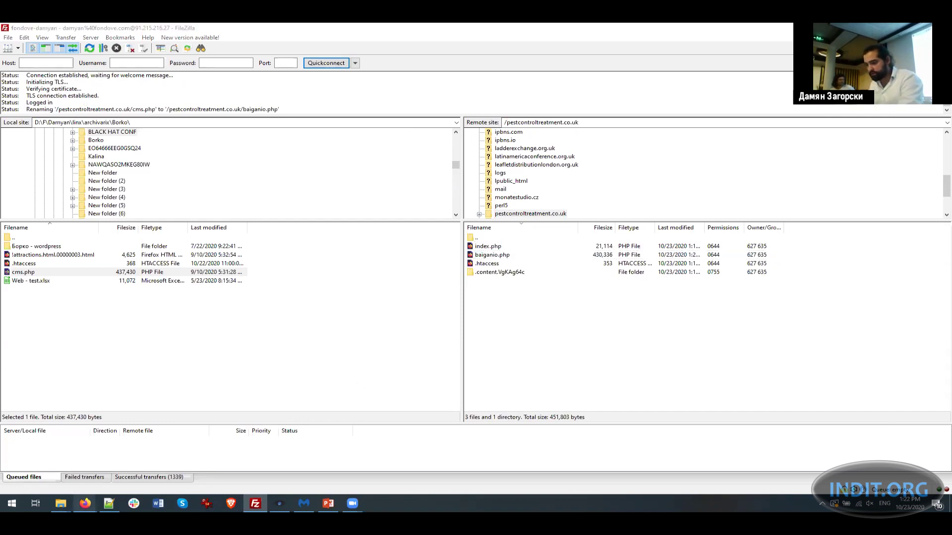
left_click(152, 476)
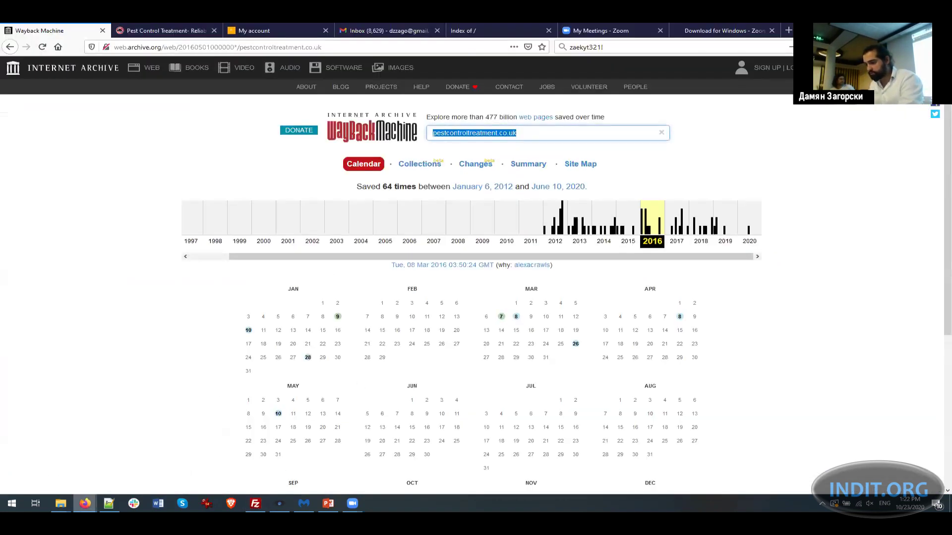
mouse_move(85, 503)
left_click(251, 472)
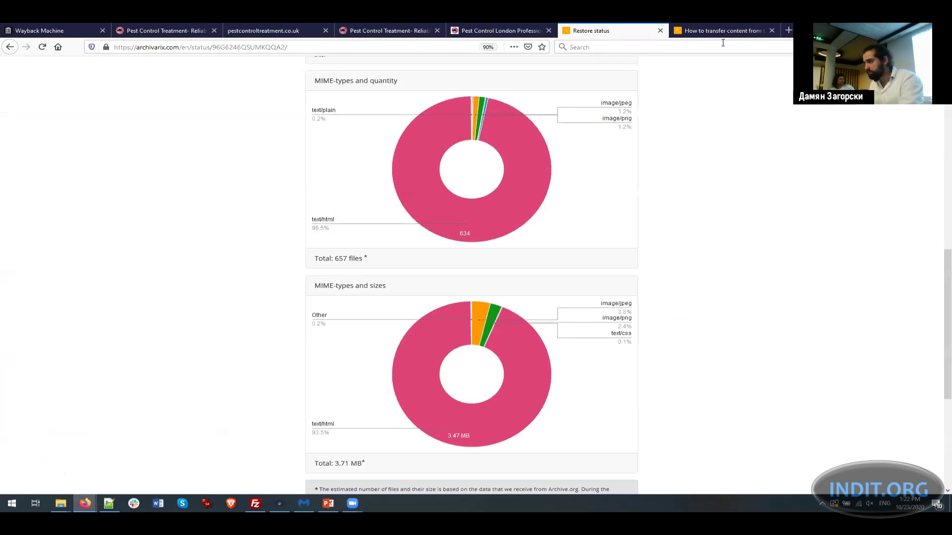
left_click(788, 30)
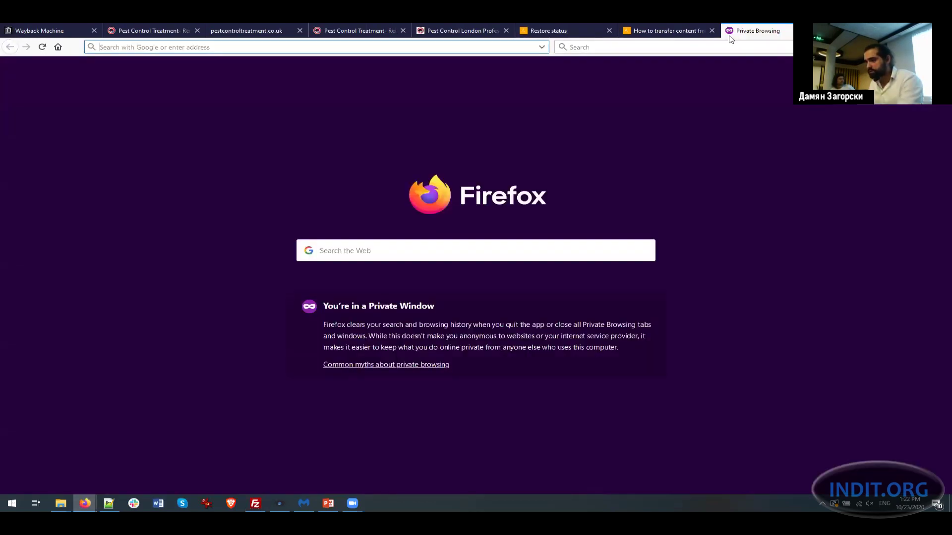
Step: Copy the pestcontroltreatment.co.uk address from the archived page and load it live in the private tab
left_click(260, 30)
left_click(127, 64)
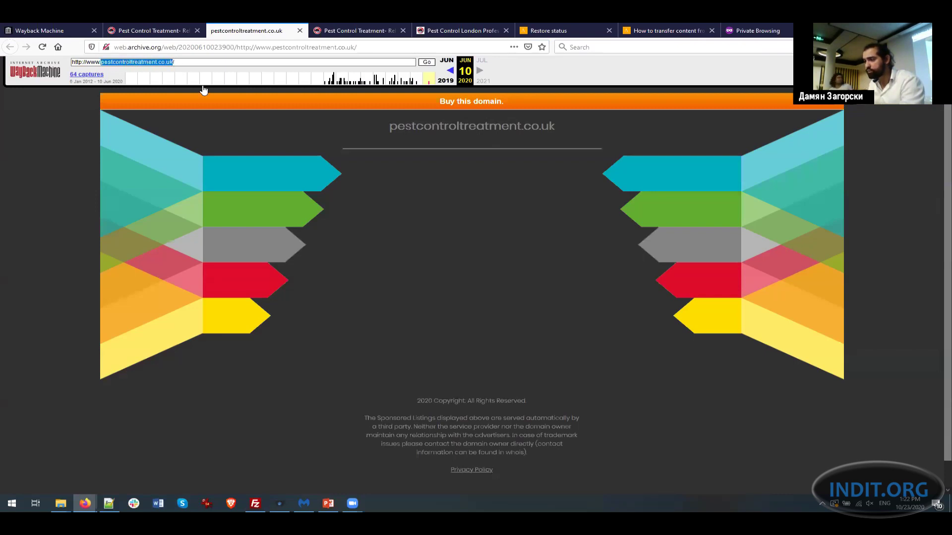
key("Down")
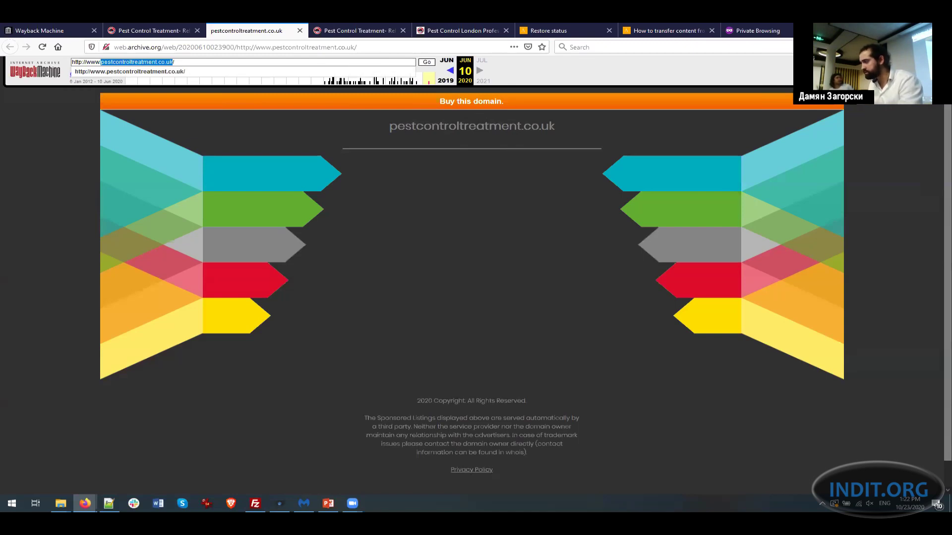
left_click(760, 27)
type("pestcontroltreatment.co.uk")
key("Return")
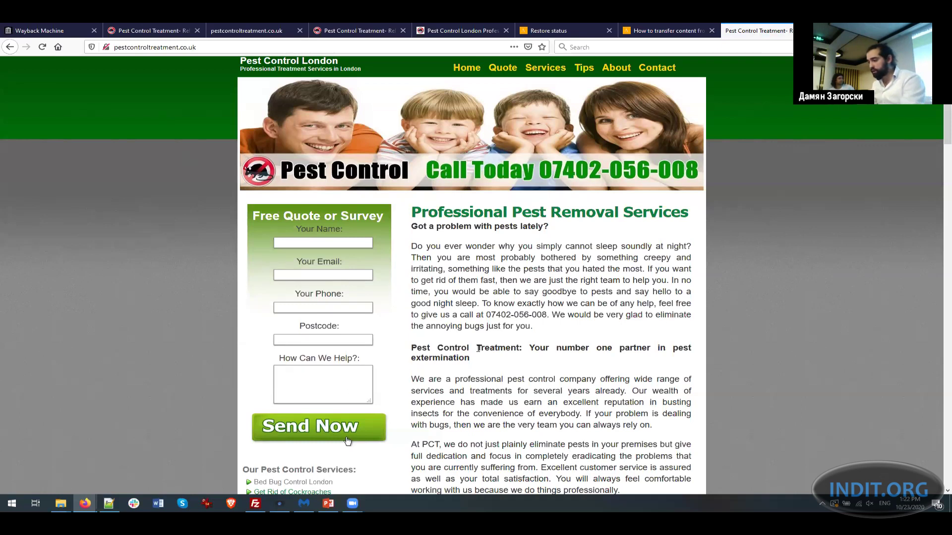
Step: Count the words of the pasted homepage text with TextFX Word Count: 897 words
left_click_drag(413, 220, 498, 377)
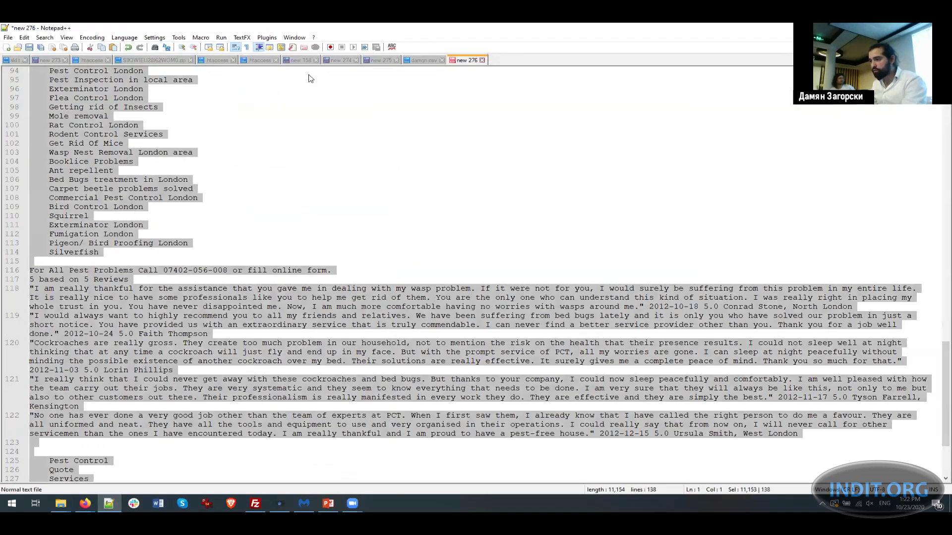
left_click(242, 38)
mouse_move(267, 108)
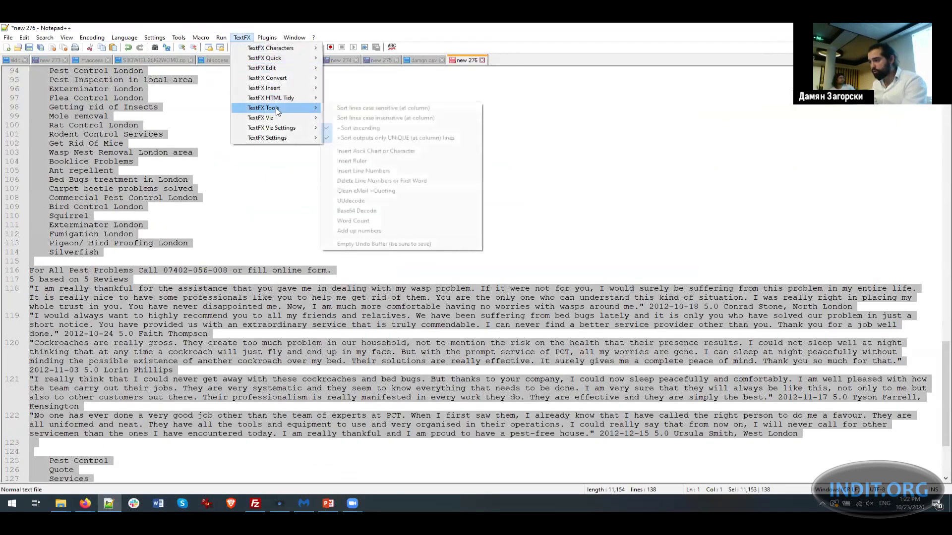
left_click(373, 221)
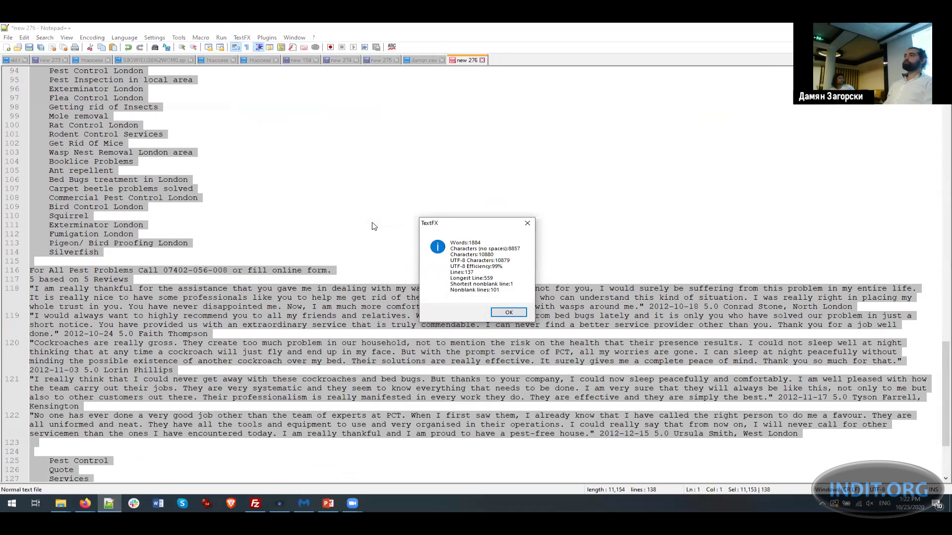
left_click(527, 224)
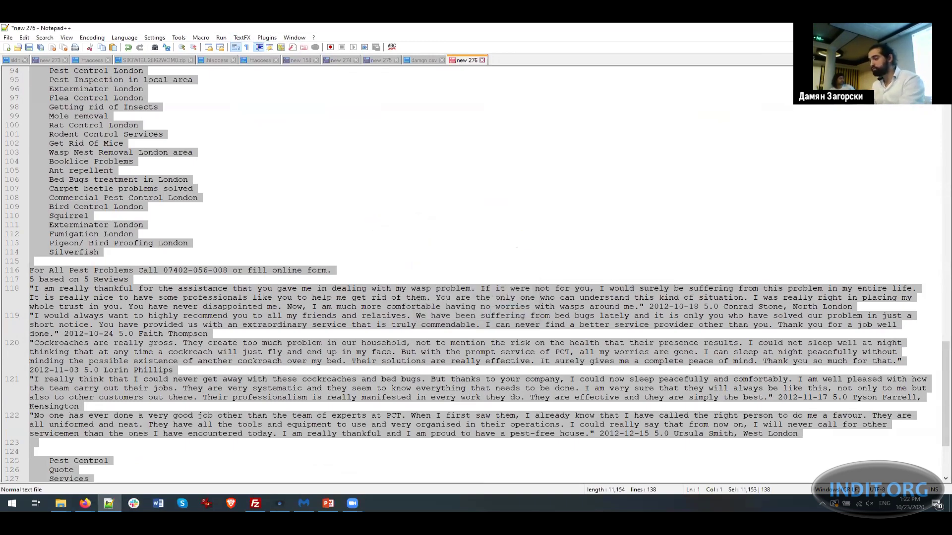
Step: On the live site, open the Cockroaches, Bed Bugs and another service page in new tabs
key("alt+Tab")
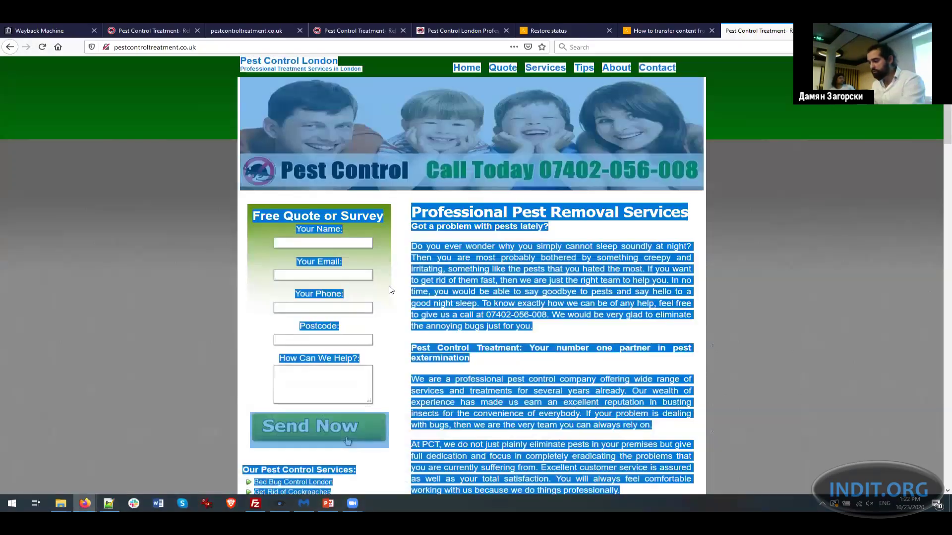
left_click(375, 361)
scroll(374, 361, "down", 5)
middle_click(292, 261)
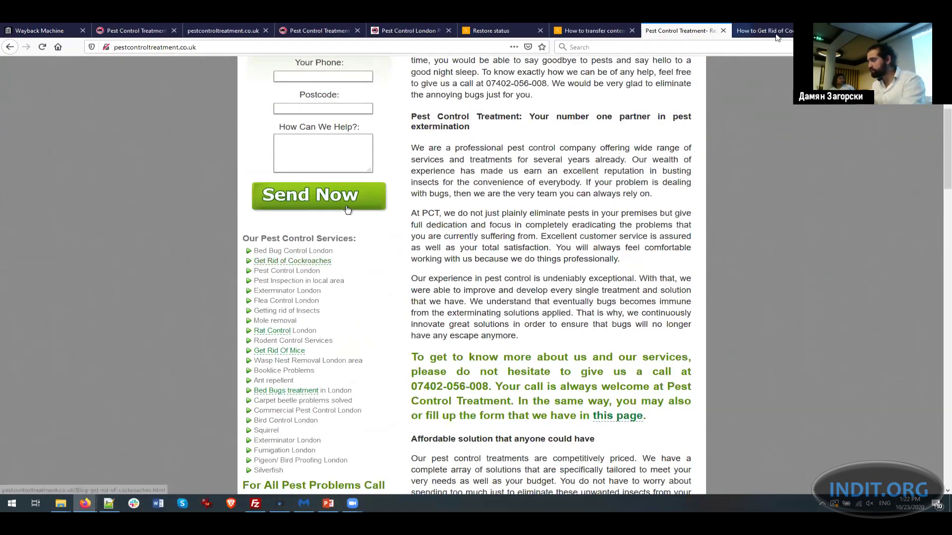
left_click(773, 32)
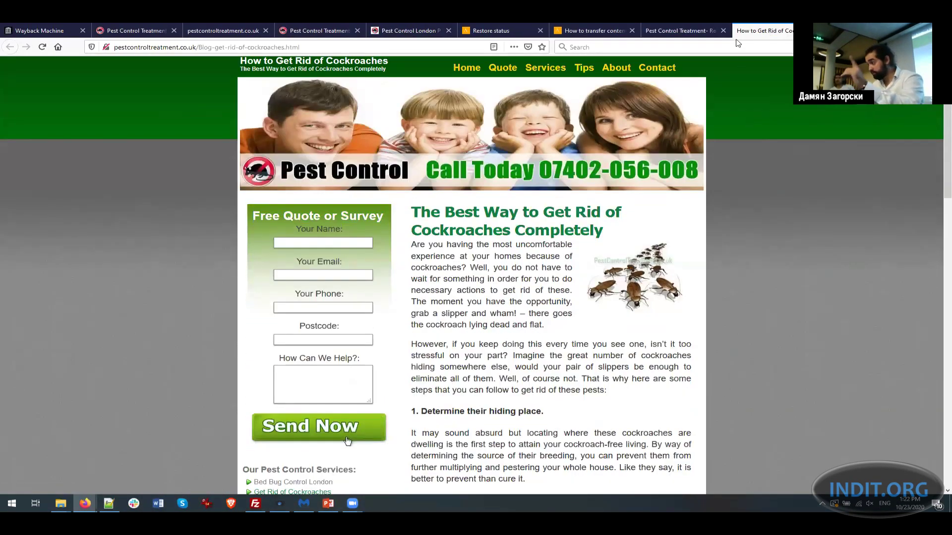
scroll(523, 265, "down", 3)
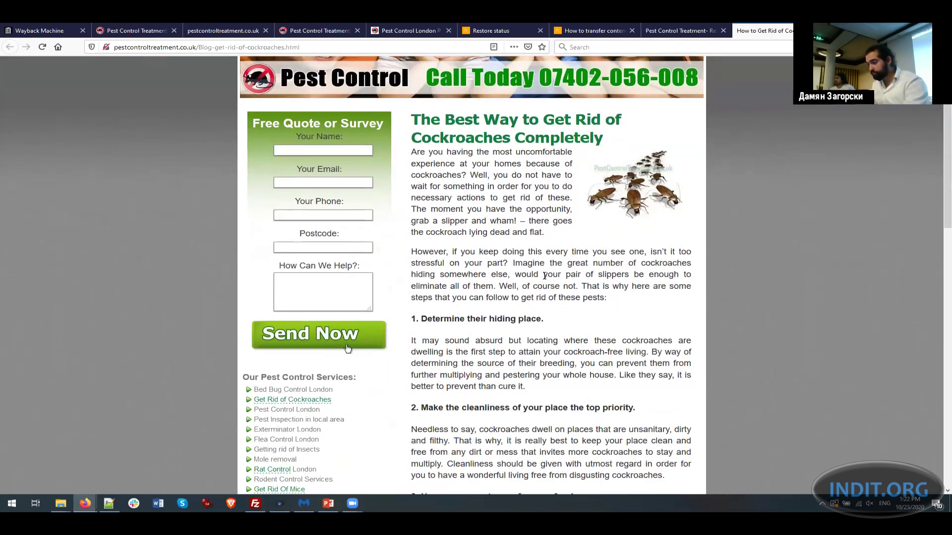
scroll(484, 283, "down", 6)
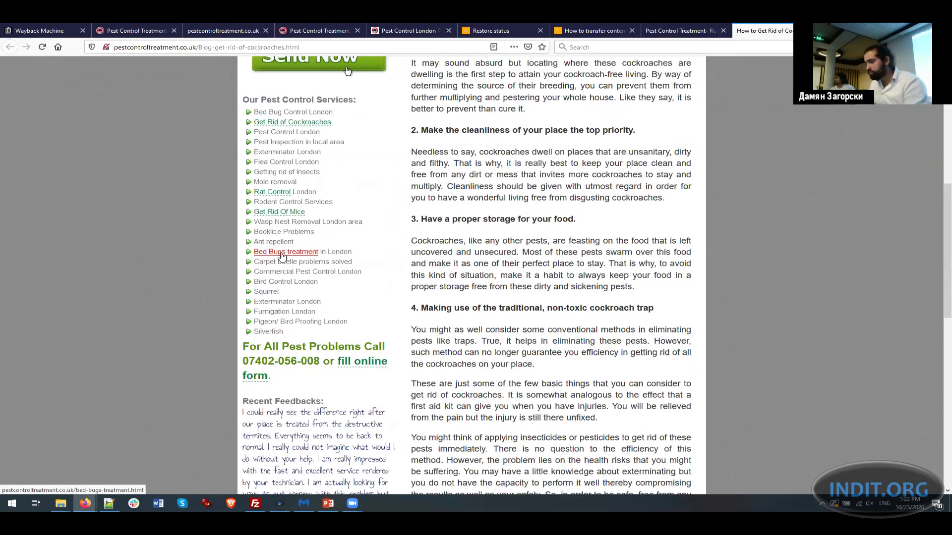
middle_click(282, 256)
middle_click(278, 213)
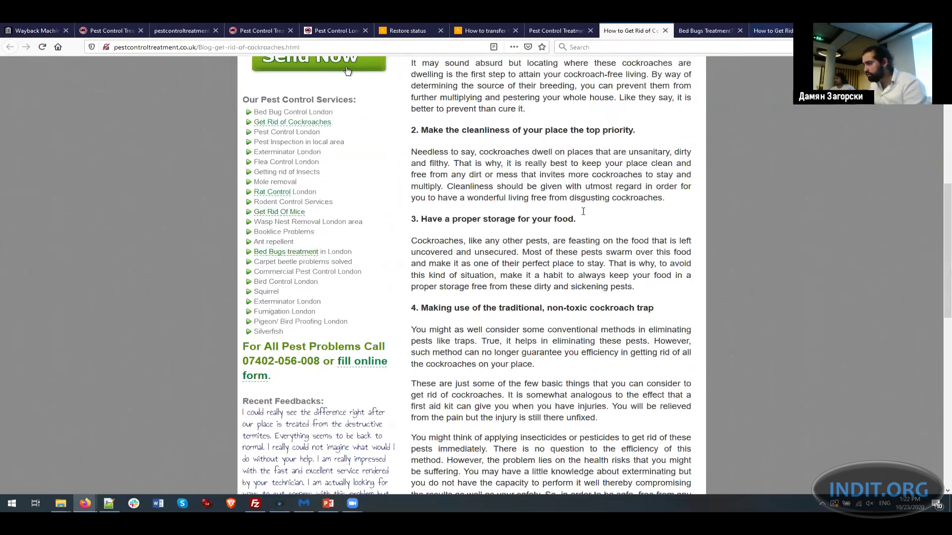
scroll(556, 173, "down", 3)
scroll(556, 173, "up", 4)
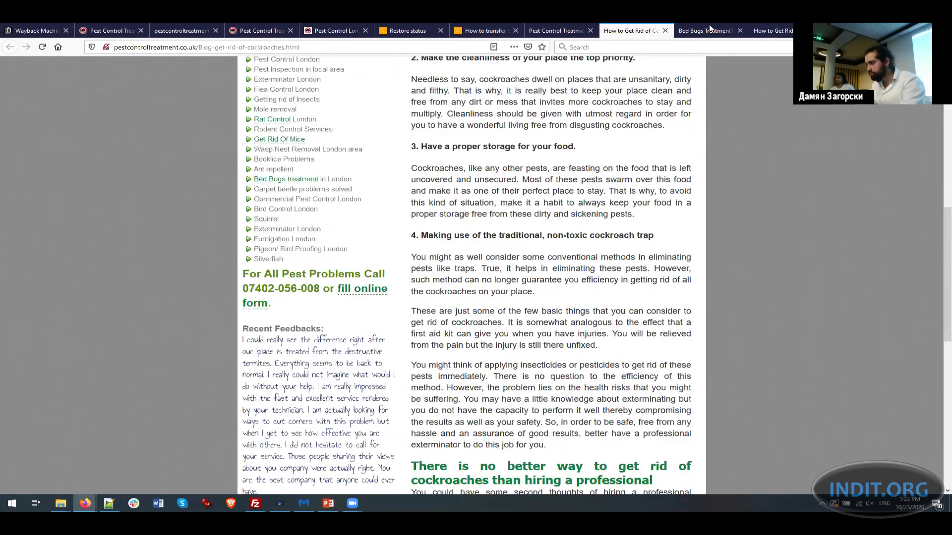
Step: Get the word count of the Bed Bugs page content, then show the mice page tab
key("ctrl+Tab")
key("ctrl+a")
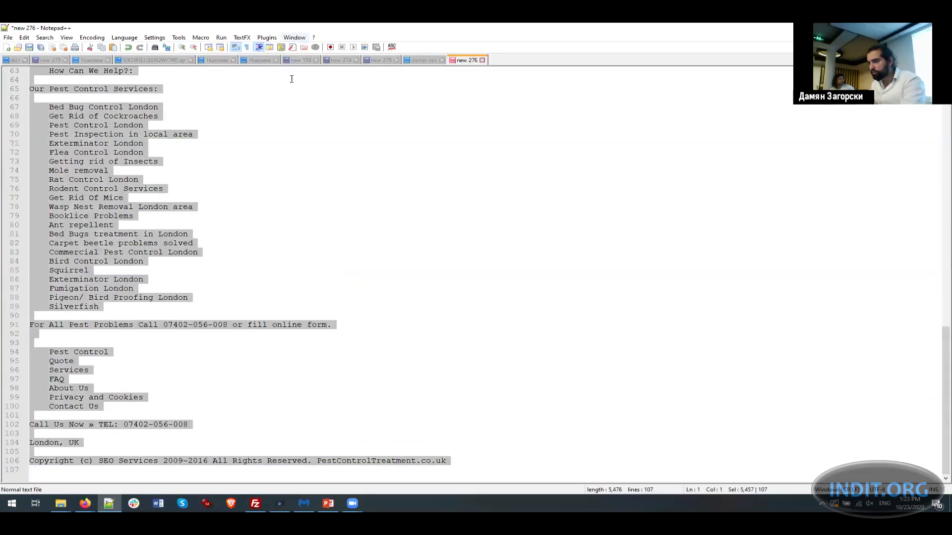
left_click(242, 37)
mouse_move(298, 108)
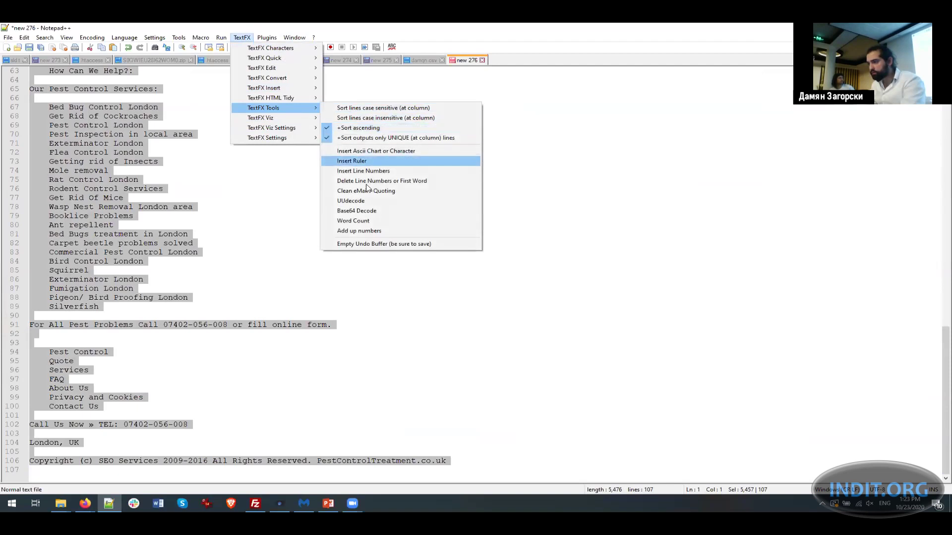
left_click(373, 222)
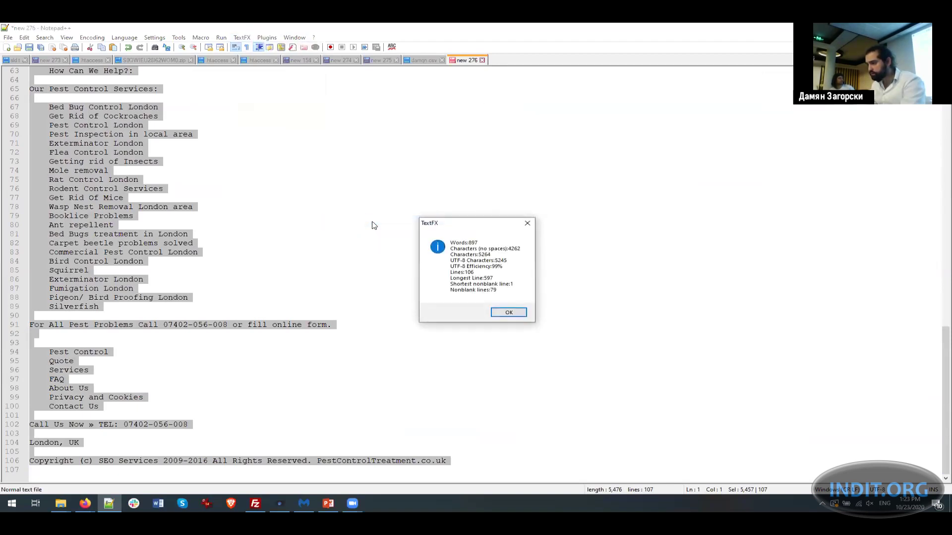
left_click(525, 223)
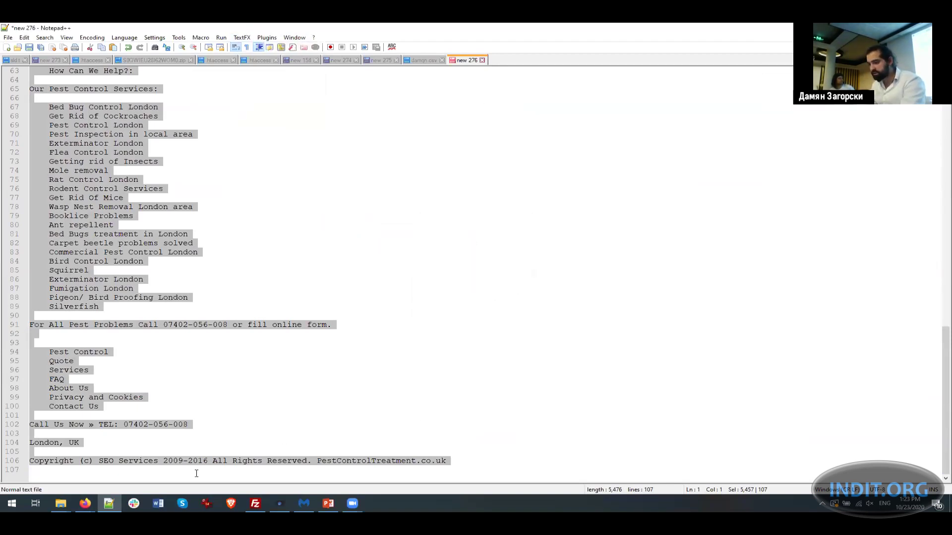
left_click(84, 504)
left_click(757, 34)
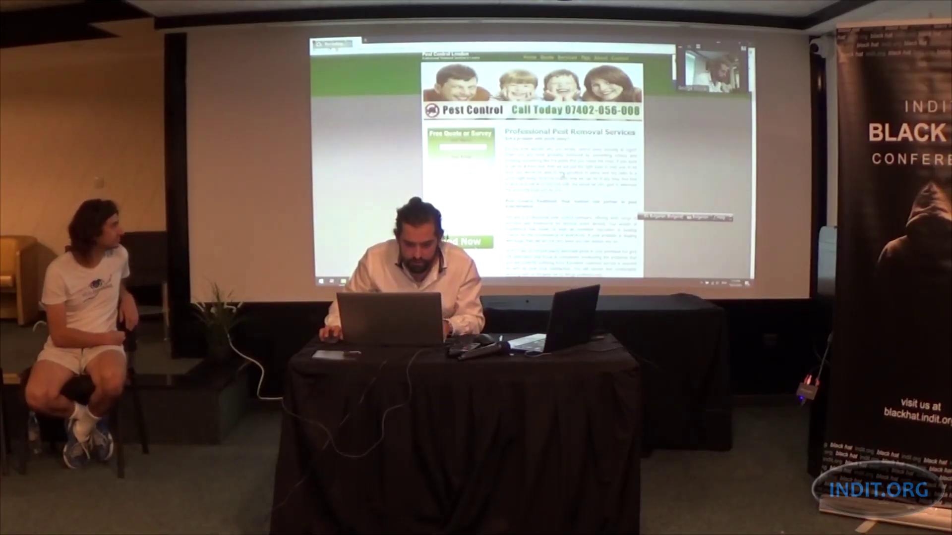
Step: Return to the Archivarix CMS tab at baiganio.php and log in with the admin password
key("alt+Left")
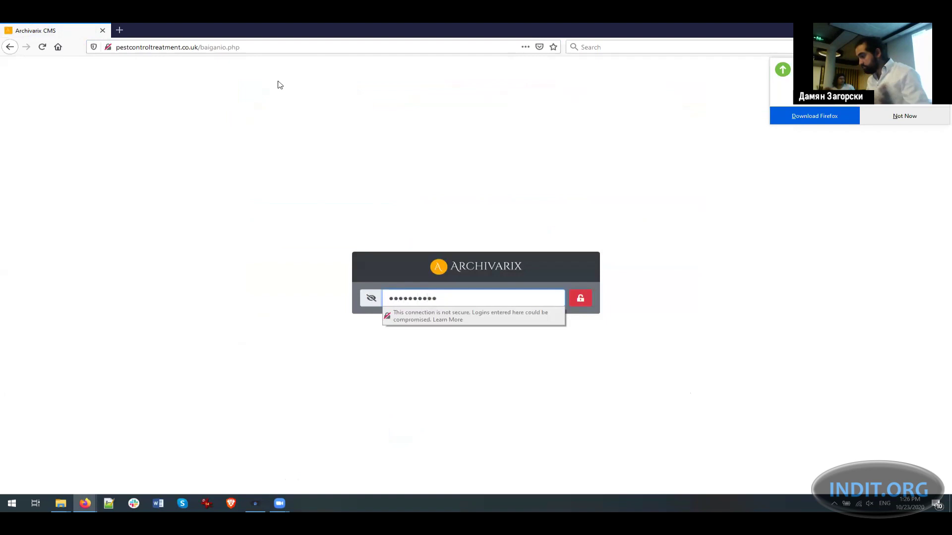
key("Return")
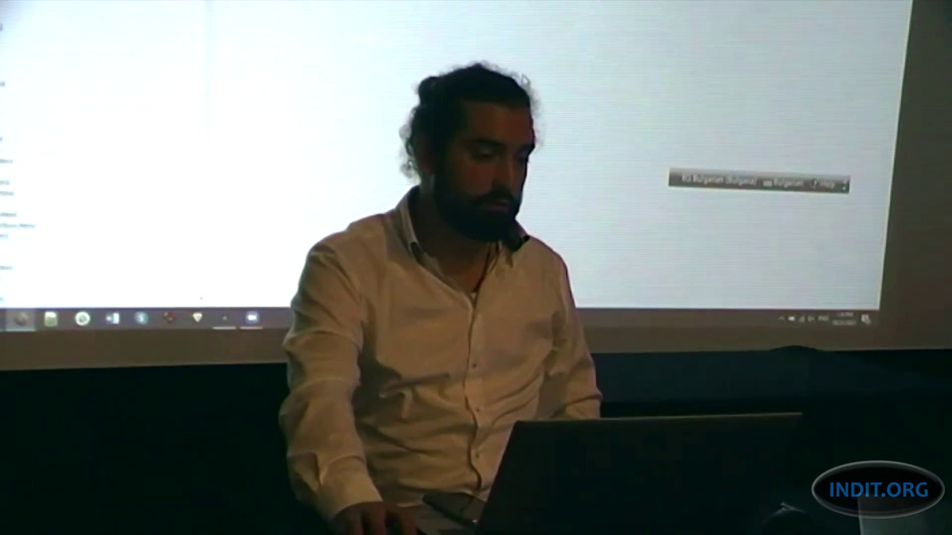
scroll(525, 80, "down", 3)
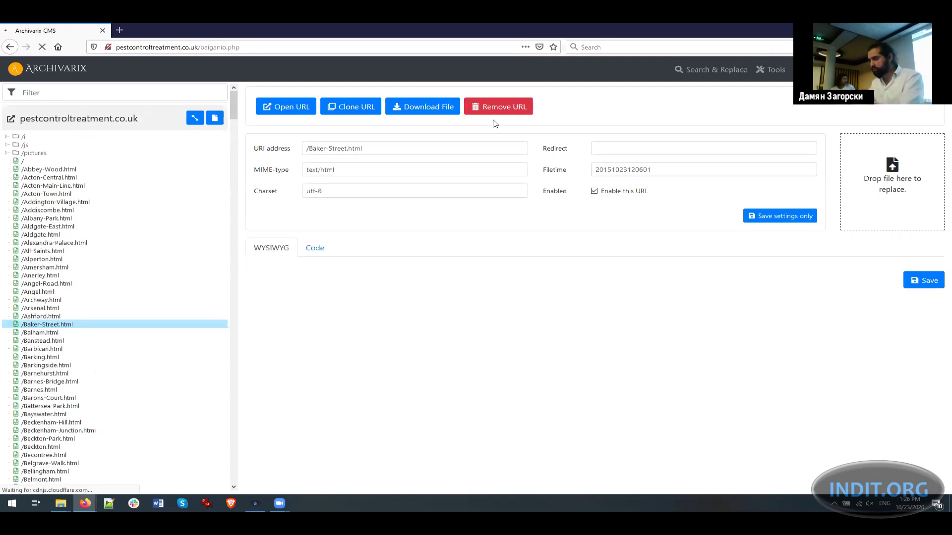
Step: Delete the trial heading line from the Baker-Street.html text, then open the root '/' page
scroll(726, 314, "down", 1)
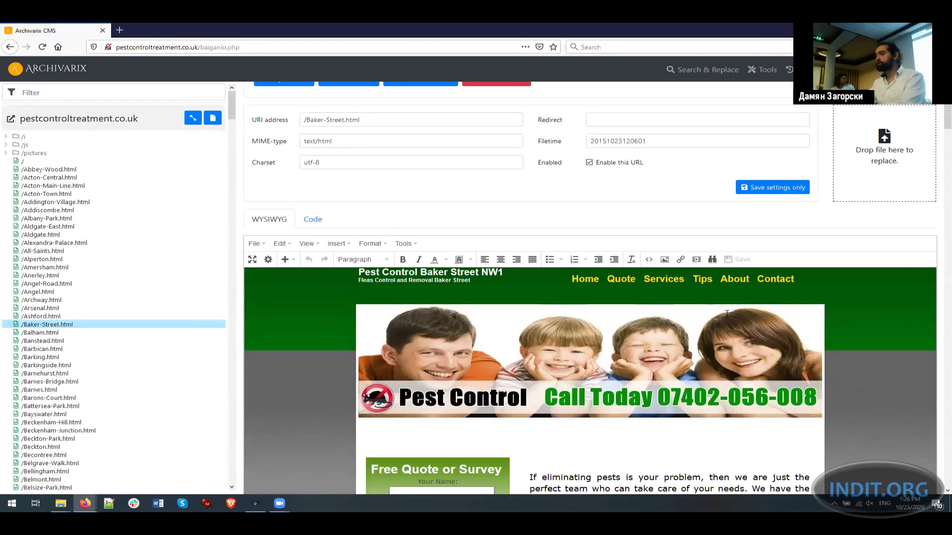
scroll(727, 314, "down", 5)
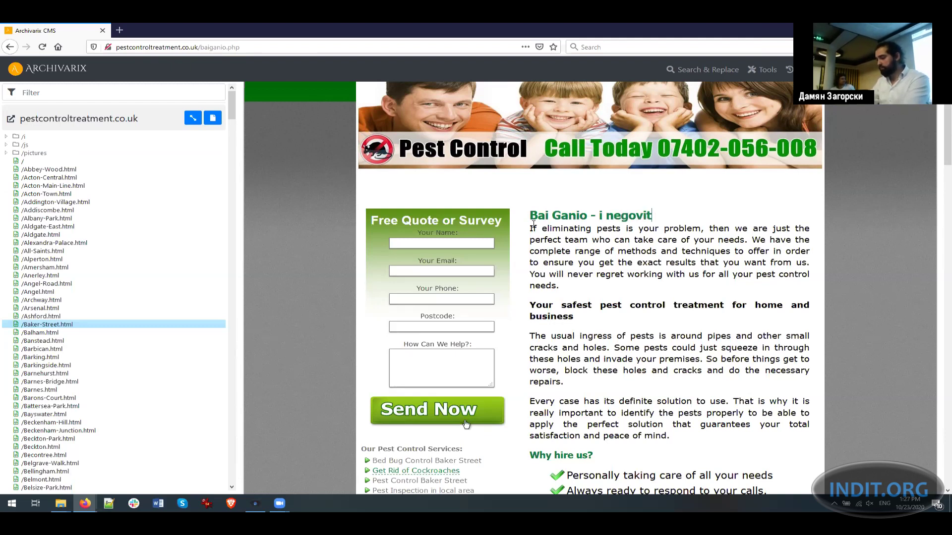
type("e linkove")
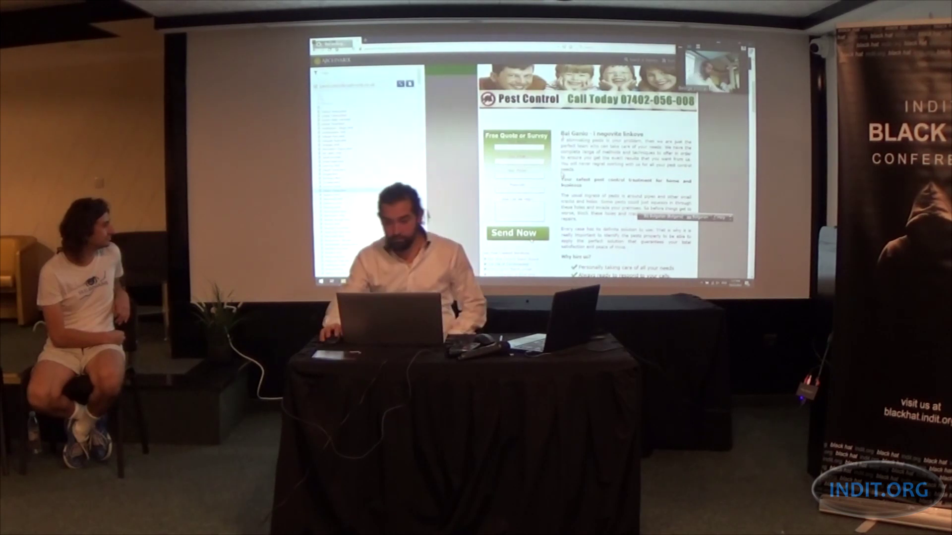
scroll(562, 175, "down", 1)
scroll(562, 176, "down", 3)
scroll(562, 176, "up", 3)
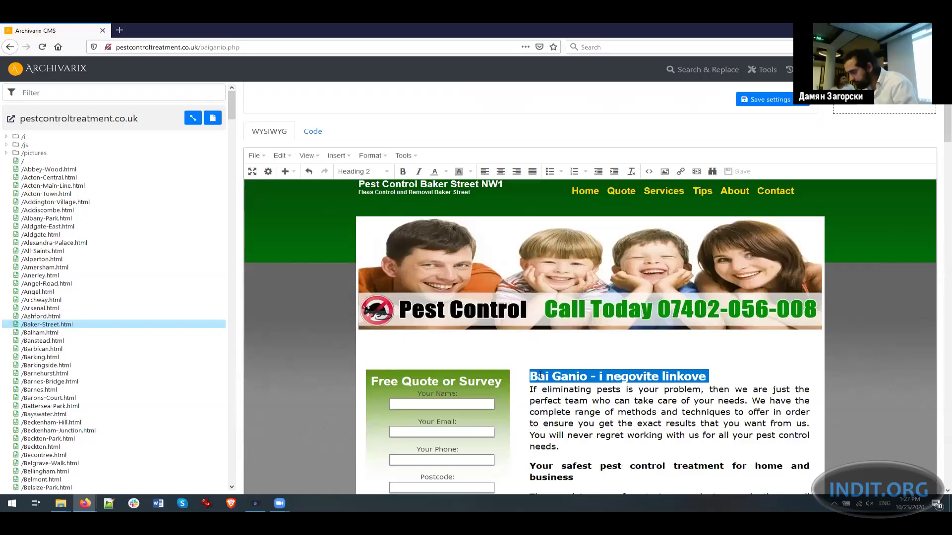
left_click(540, 375)
left_click_drag(530, 376, 708, 376)
key("ctrl+c")
key("BackSpace")
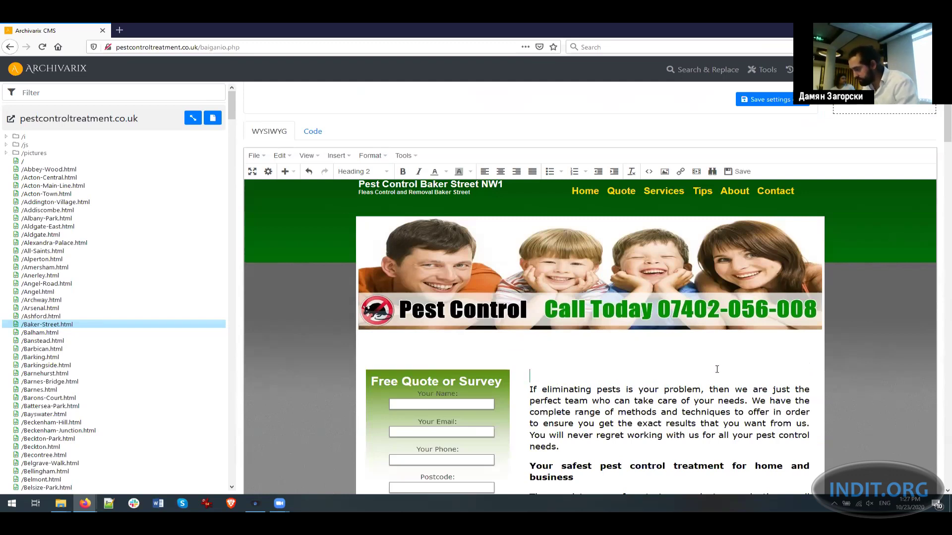
key("BackSpace")
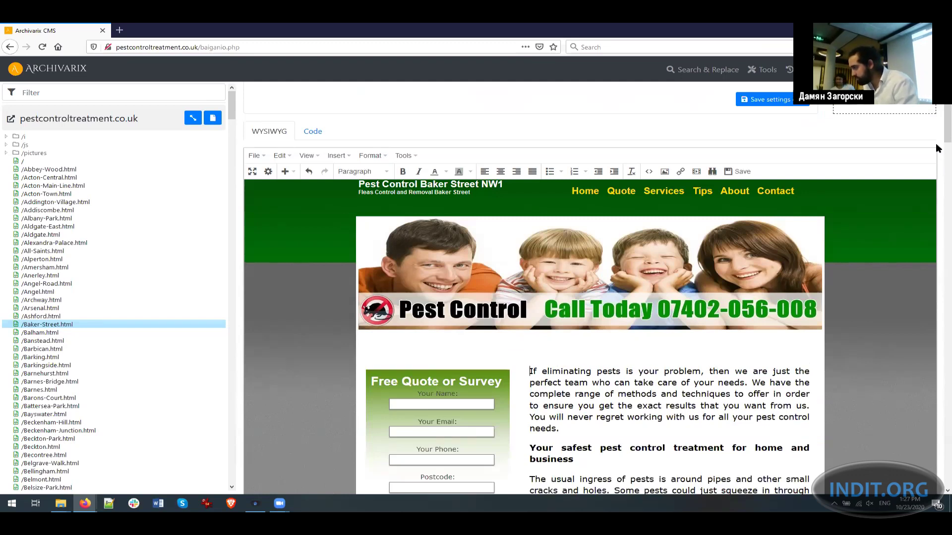
scroll(936, 147, "down", 15)
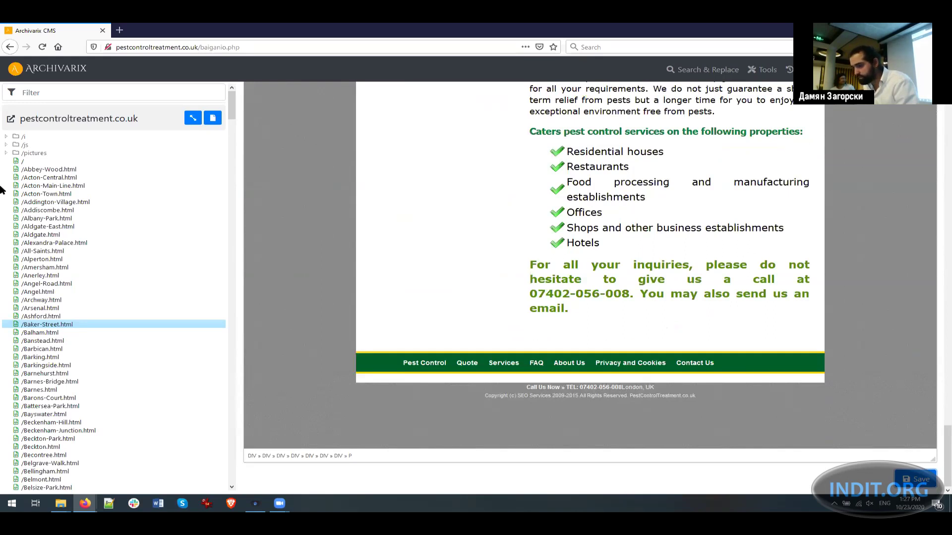
left_click(24, 162)
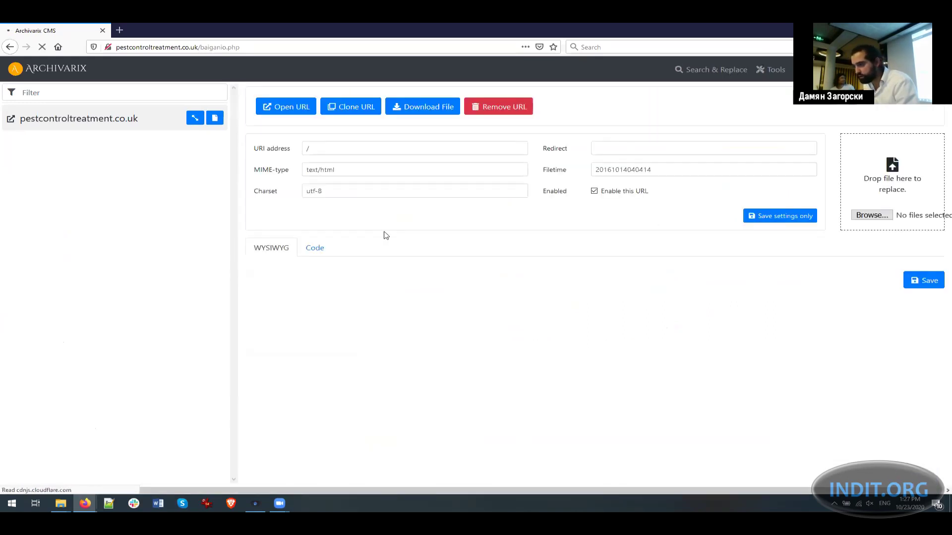
Step: Insert the 'Bai Ganio - i negovite linkove' heading below the subheading and save the homepage
scroll(495, 278, "down", 4)
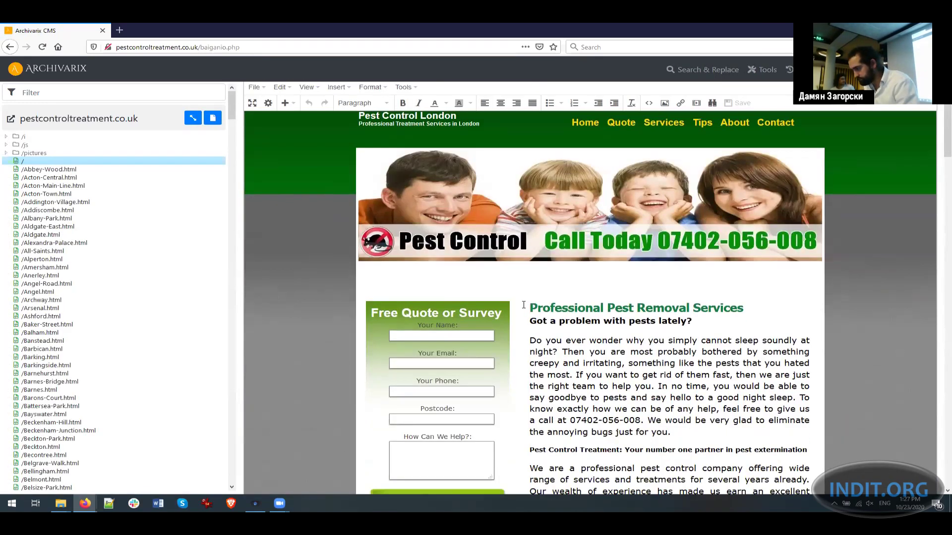
key("Return")
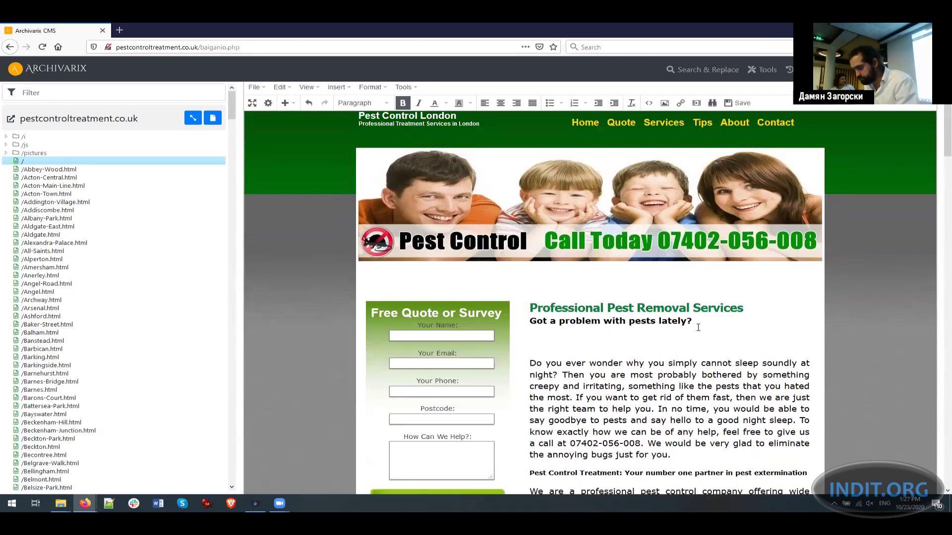
key("ctrl+v")
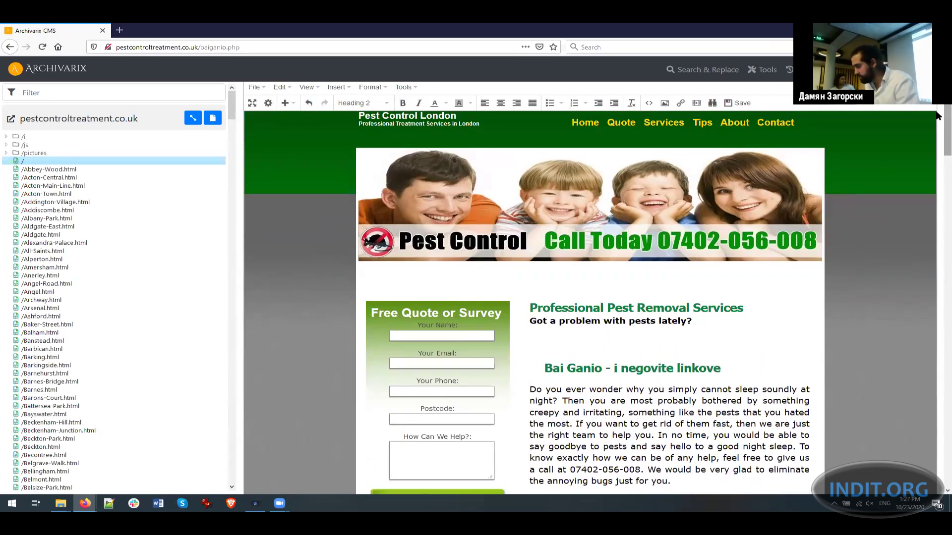
scroll(895, 452, "down", 10)
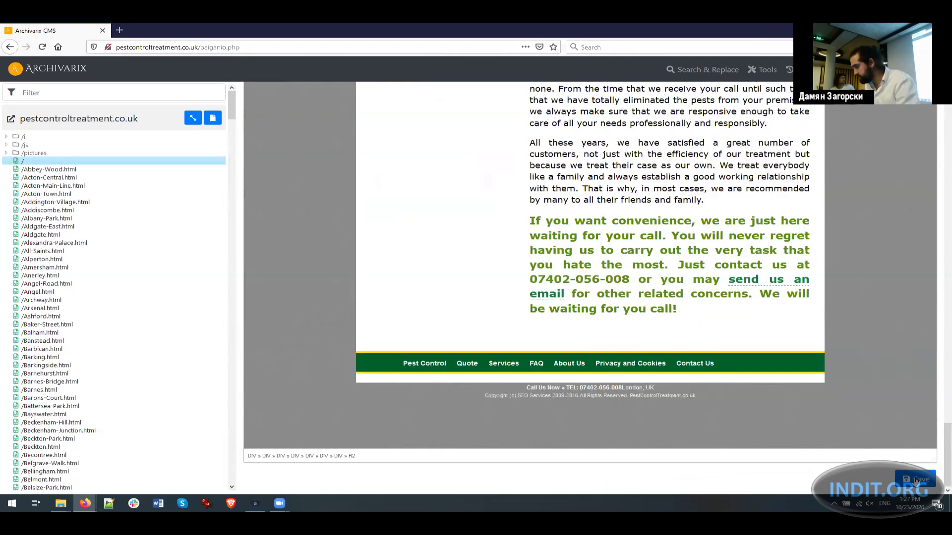
key("ctrl+s")
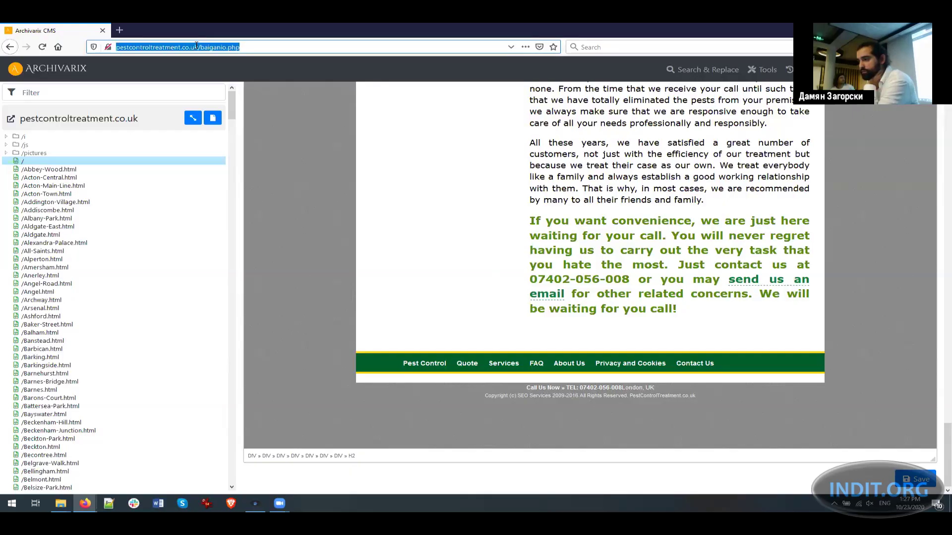
Step: Load the restored site's domain in a new private tab
left_click(197, 46)
left_click_drag(199, 47, 110, 46)
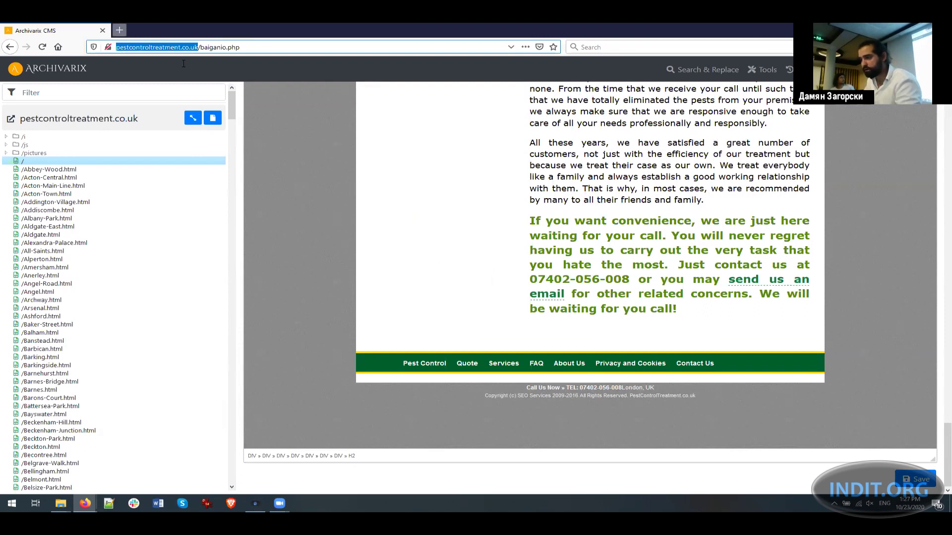
key("ctrl+c")
key("ctrl+t")
key("ctrl+v")
key("Return")
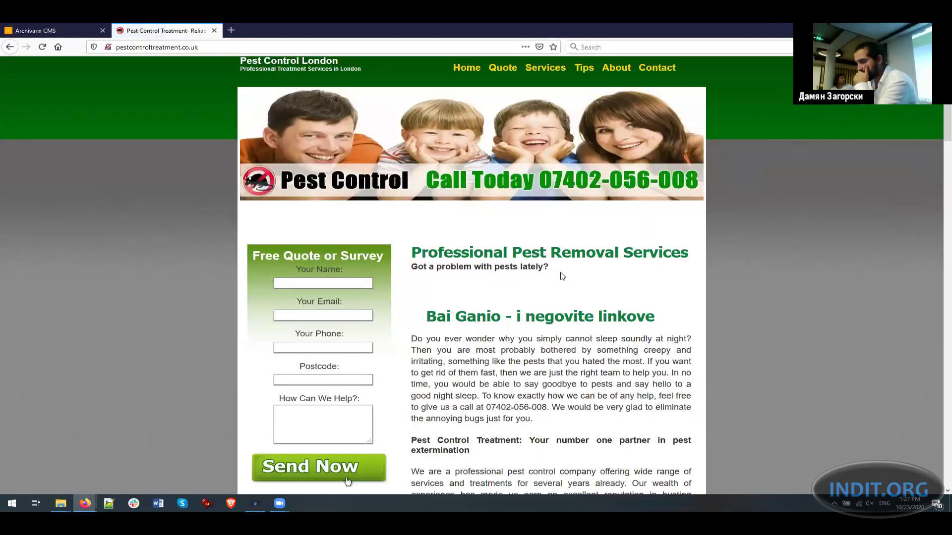
Step: Verify the 'Bai Ganio - i negovite linkove' heading appears on the live homepage
triple_click(495, 323)
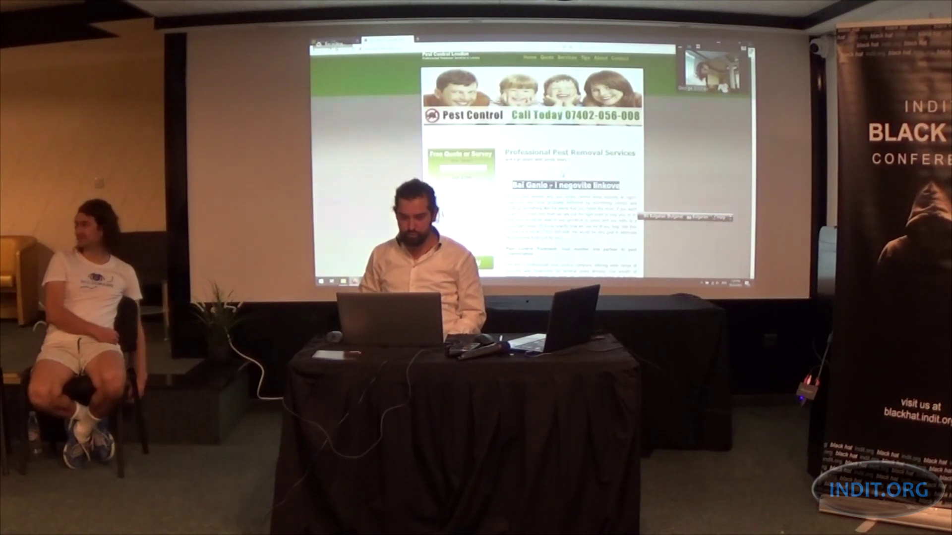
left_click(562, 176)
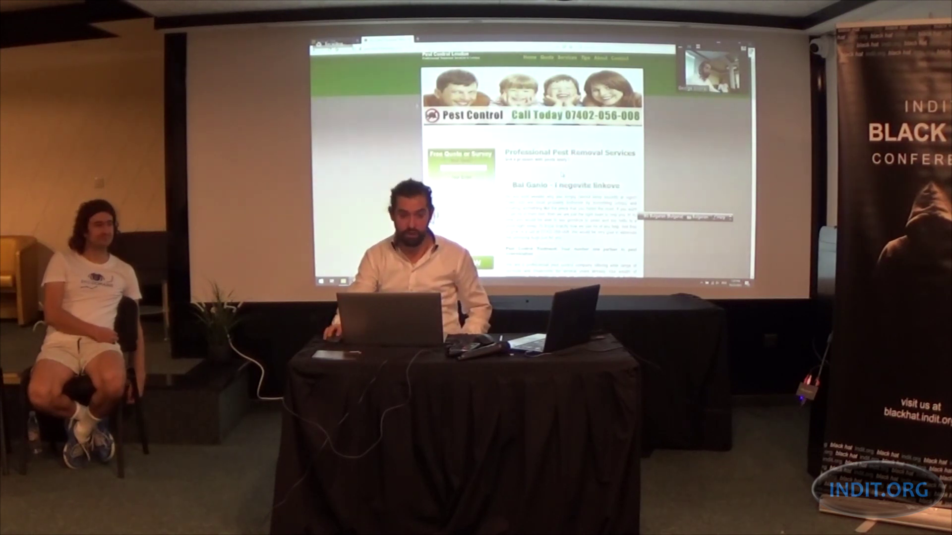
scroll(530, 164, "down", 10)
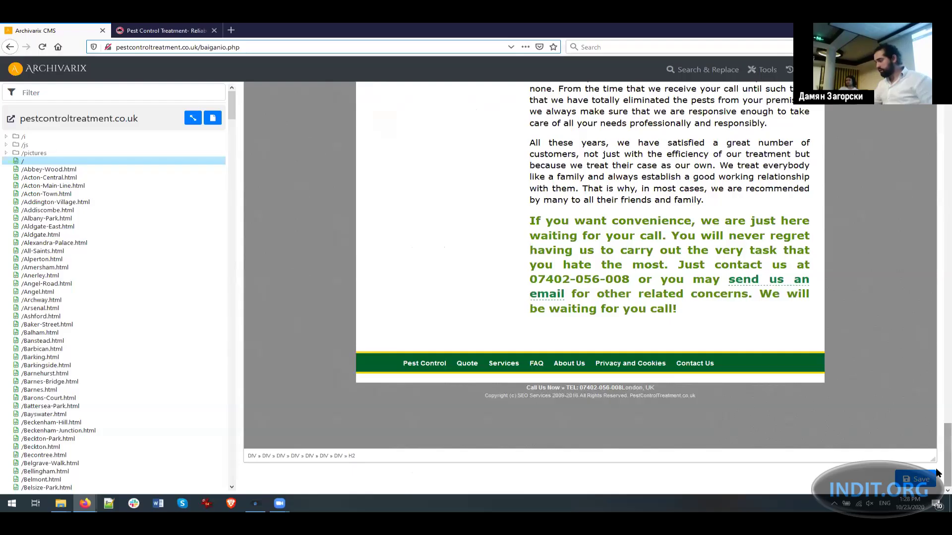
scroll(937, 444, "up", 4)
scroll(937, 443, "up", 10)
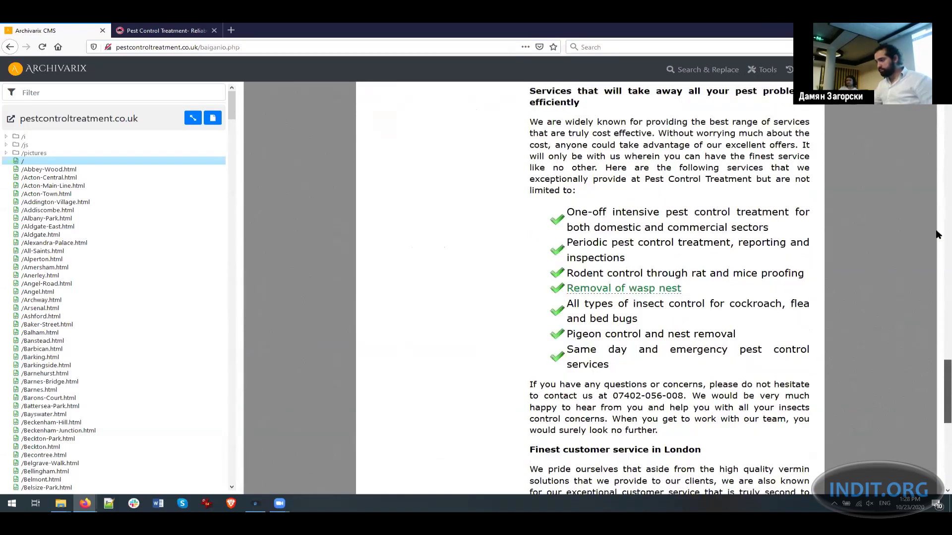
scroll(938, 153, "up", 15)
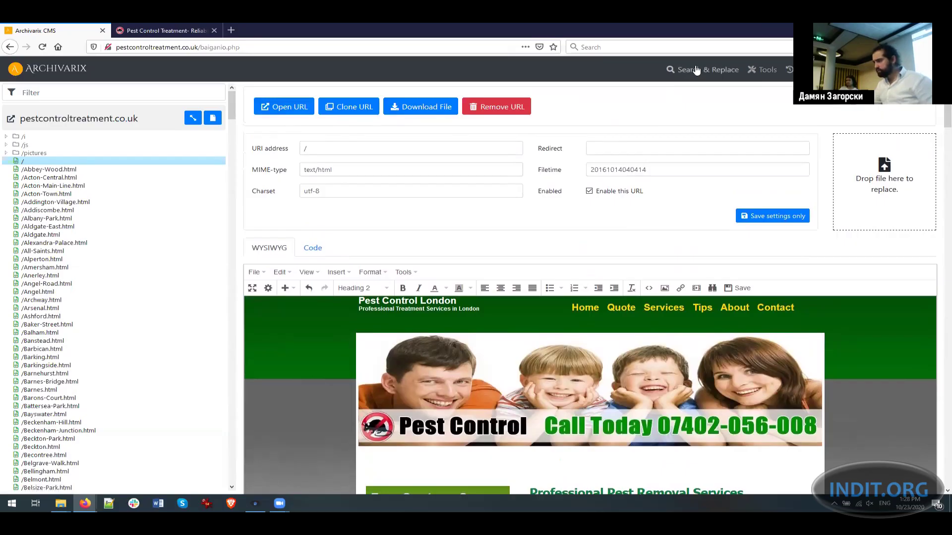
left_click(696, 69)
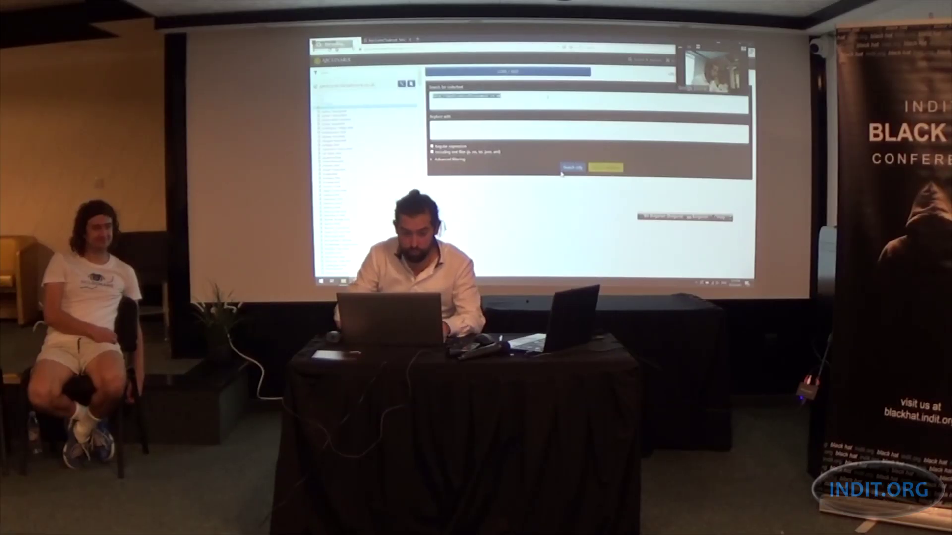
Step: Replace the Bai Ganio heading text with 'BEZ NEGO' across the site and confirm writing it to files
key("BackSpace")
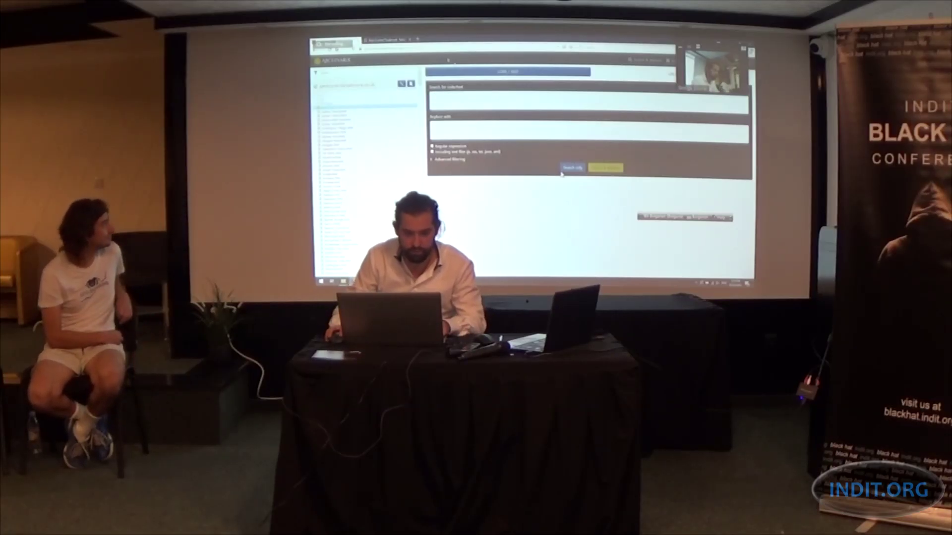
key("ctrl+Tab")
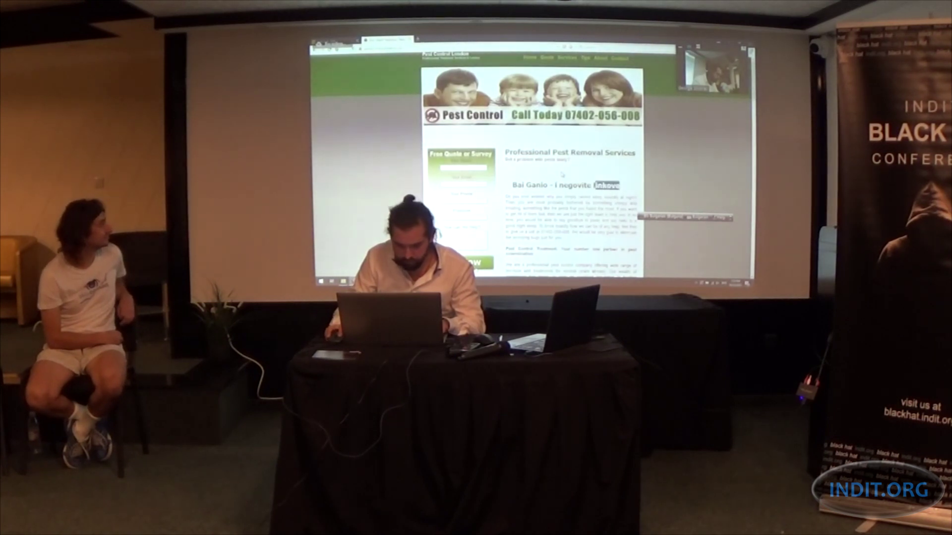
key("ctrl+shift+Tab")
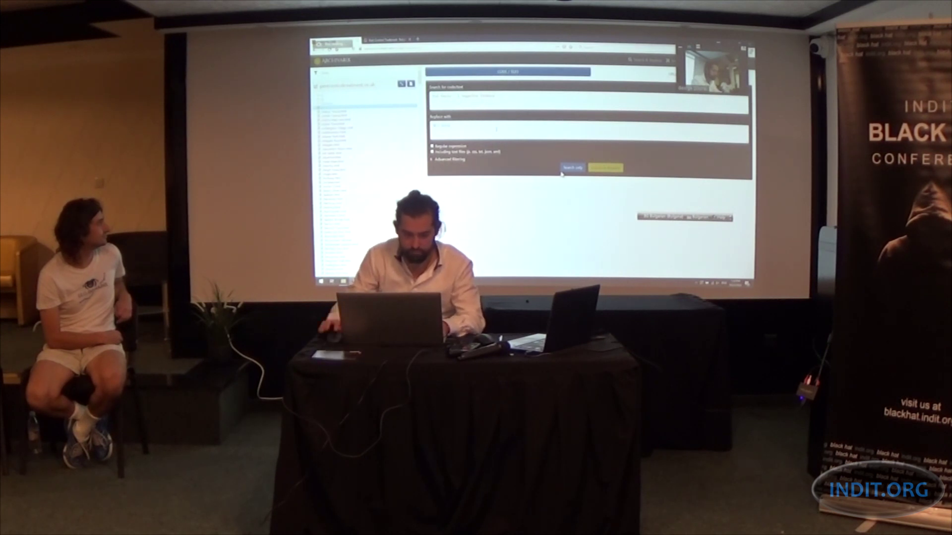
left_click_drag(654, 317, 418, 320)
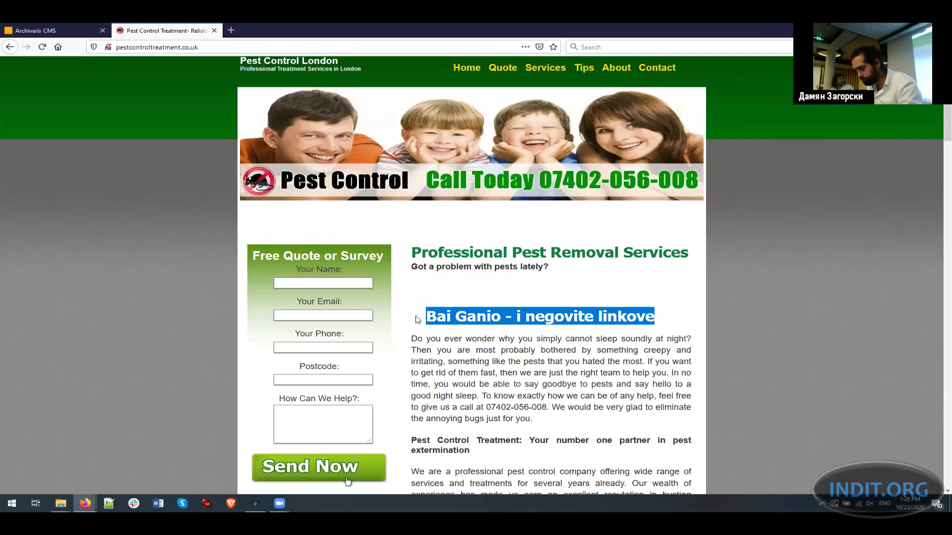
left_click(70, 33)
left_click(394, 208)
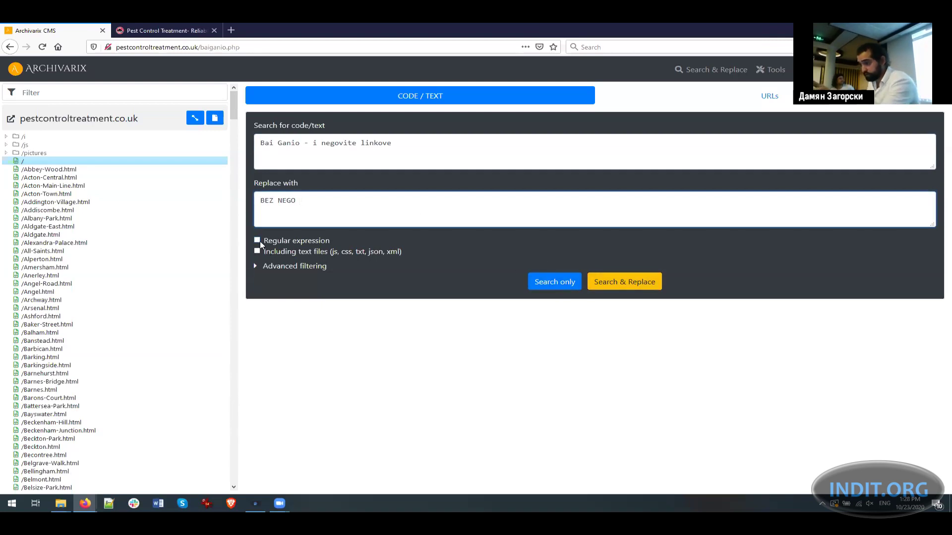
left_click(591, 281)
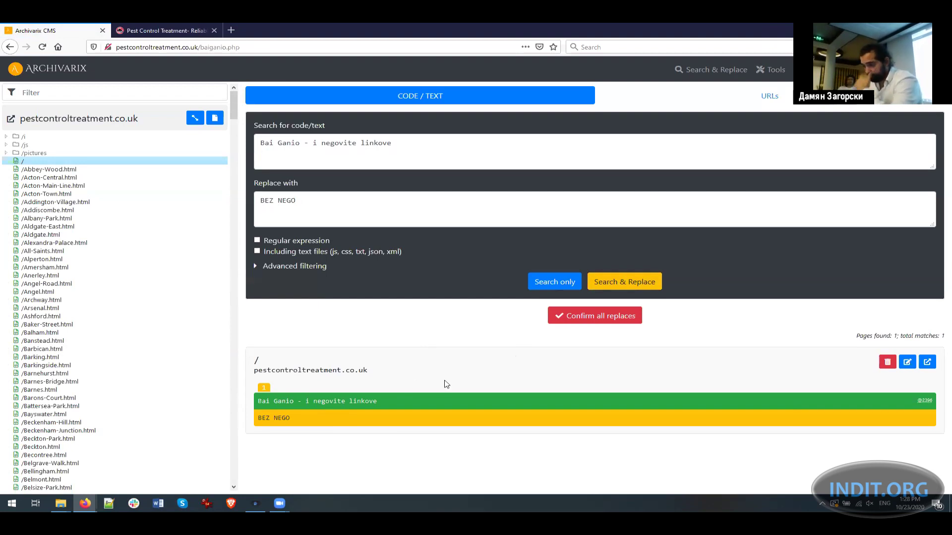
left_click(590, 320)
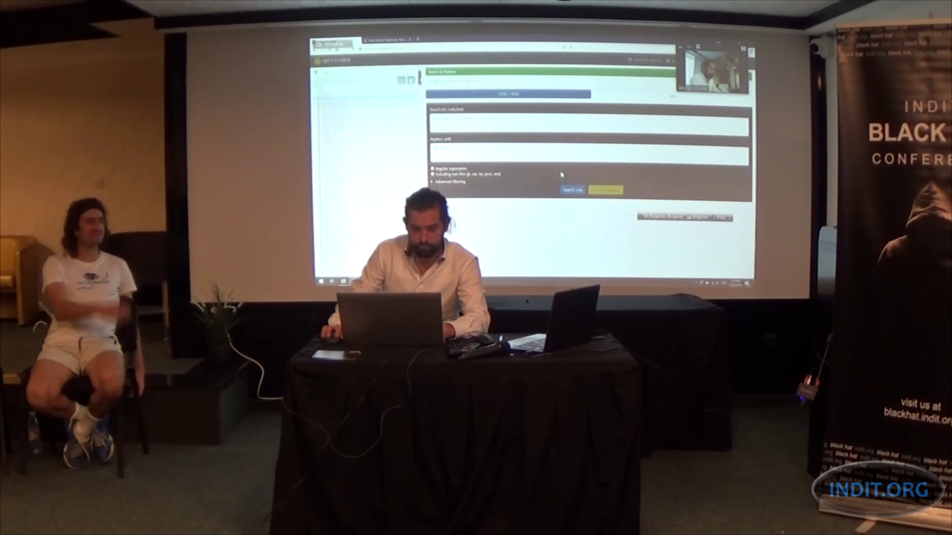
Step: Launch Screaming Frog SEO Spider and decline the new-version download
key("super")
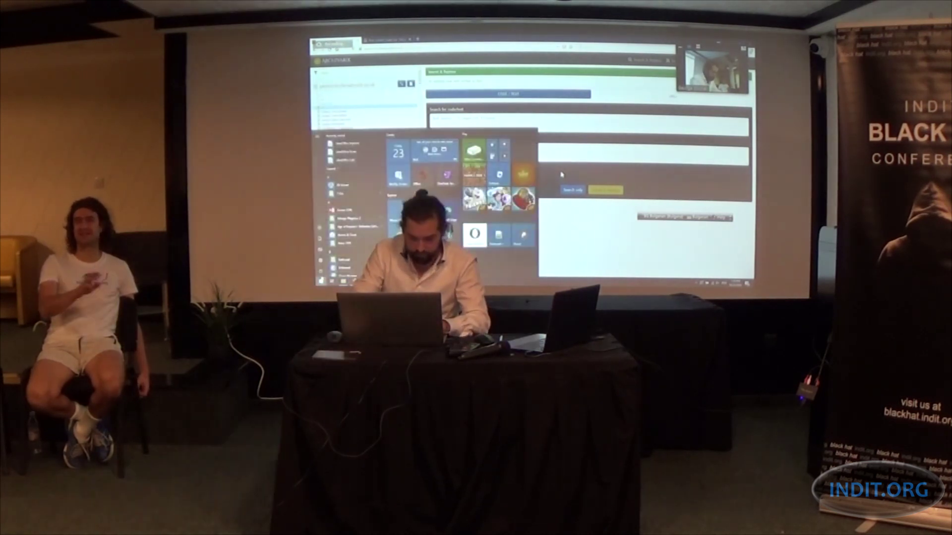
key("Return")
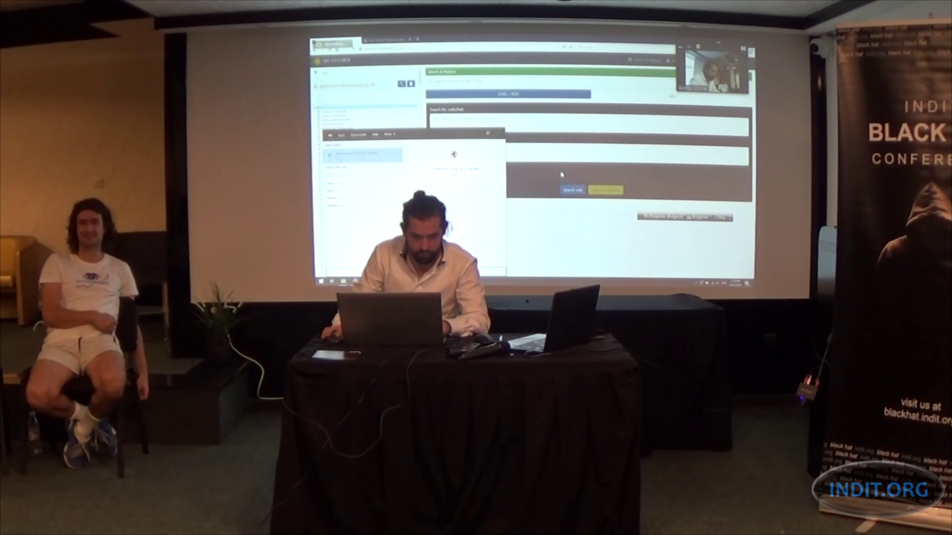
key("alt+F4")
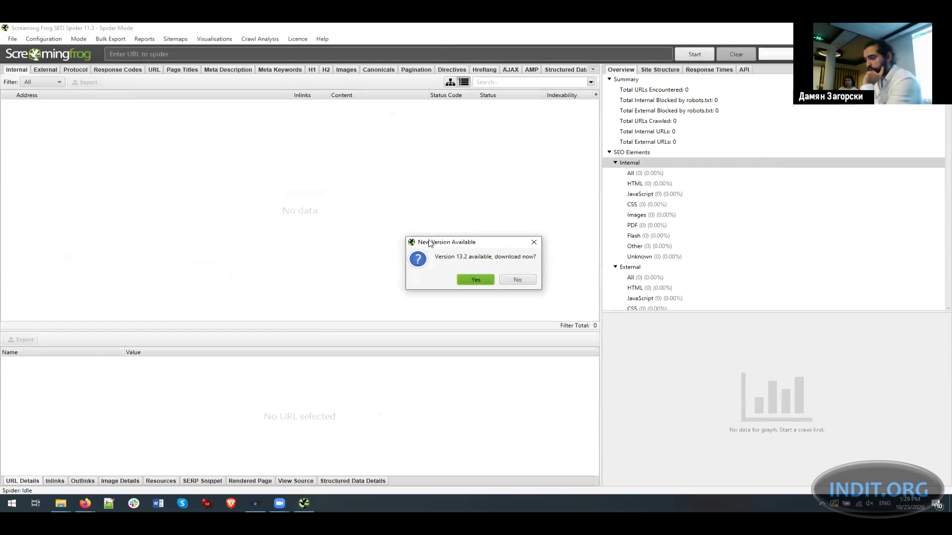
left_click(518, 281)
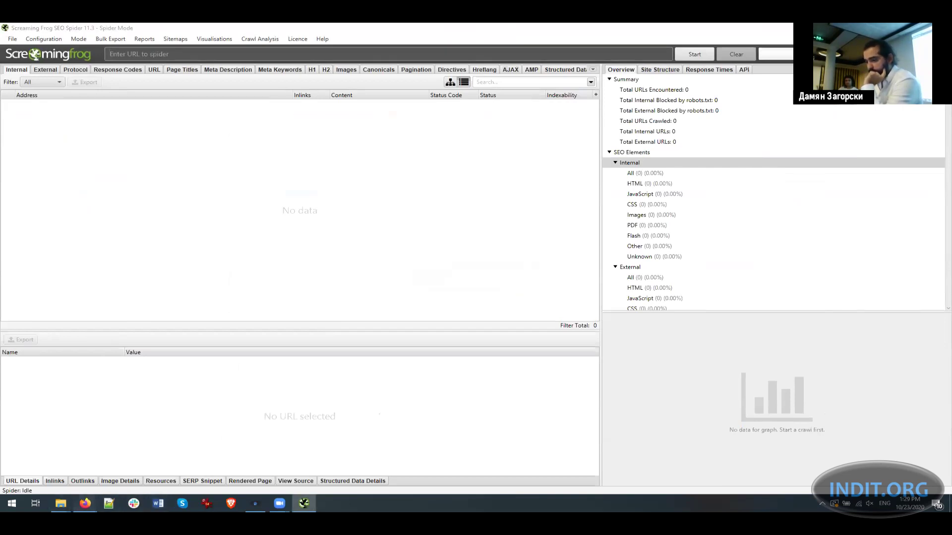
mouse_move(85, 503)
left_click(157, 468)
left_click(197, 46)
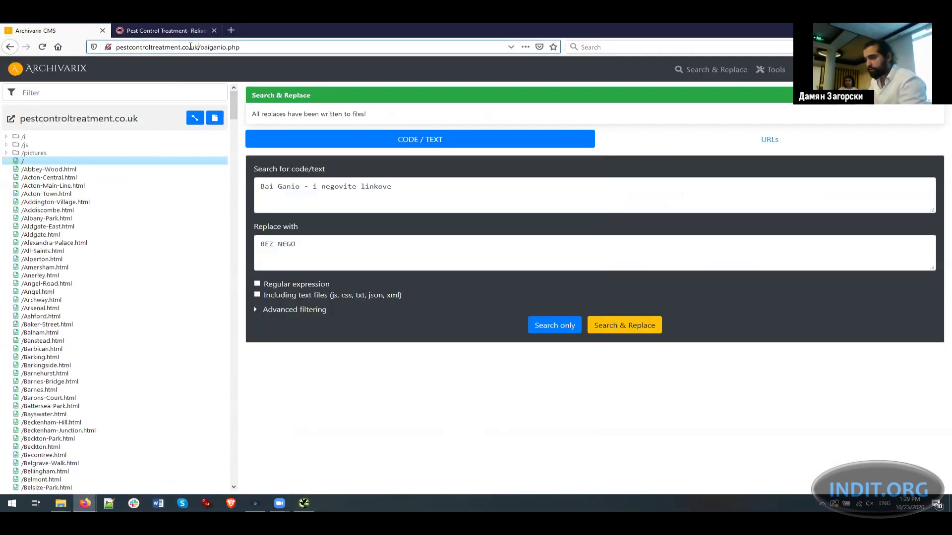
key("alt+Tab")
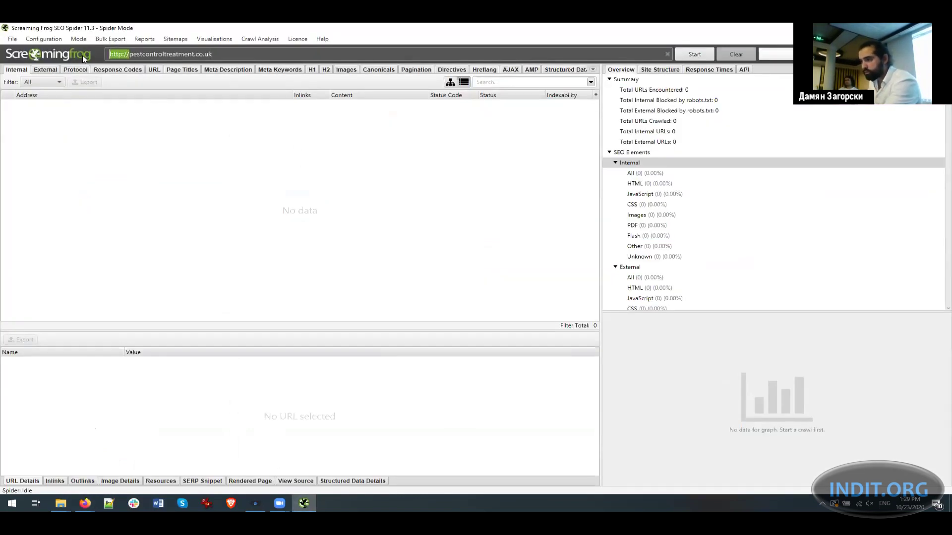
key("BackSpace")
Step: Disable crawling of images, CSS, JavaScript, SWF and external links in the Spider settings
left_click(43, 39)
left_click(47, 52)
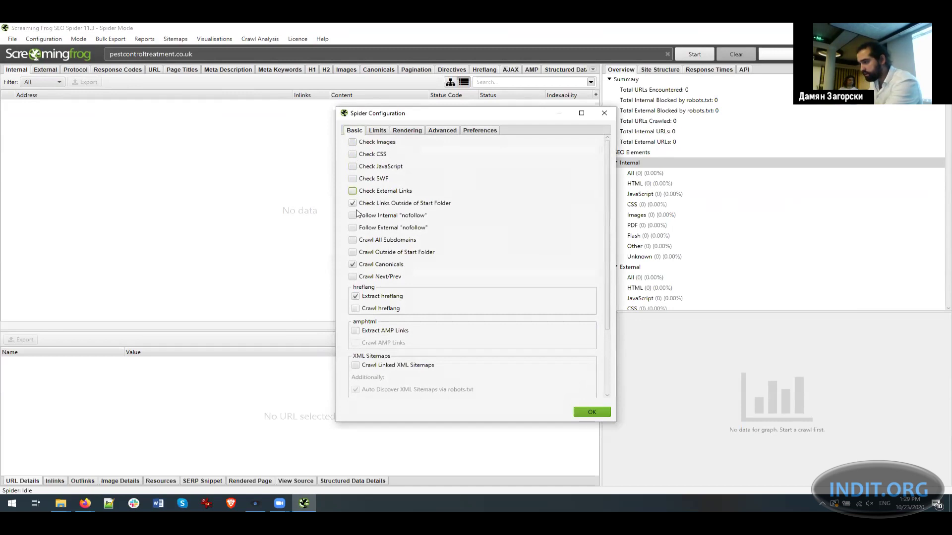
left_click(590, 412)
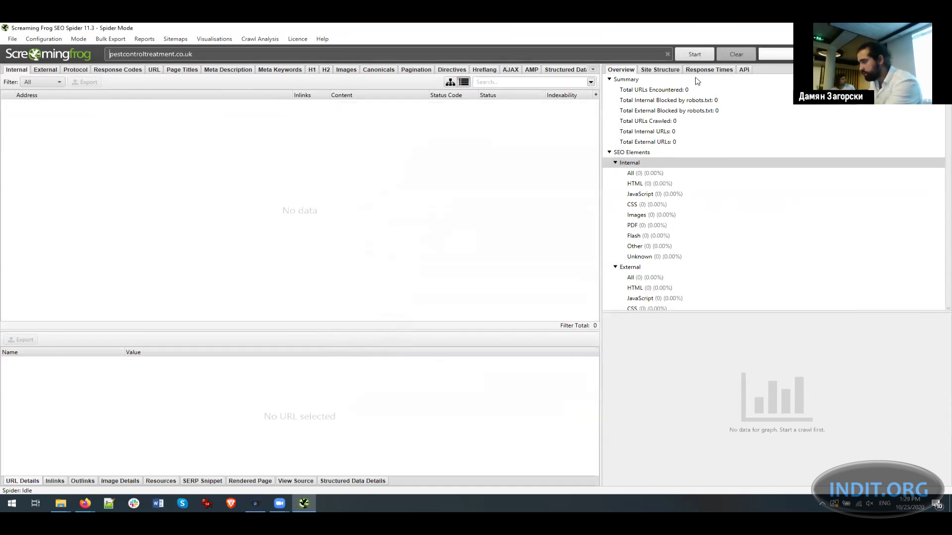
Step: Crawl pestcontroltreatment.co.uk, narrow the Address column, and inspect several crawled pages
left_click(694, 55)
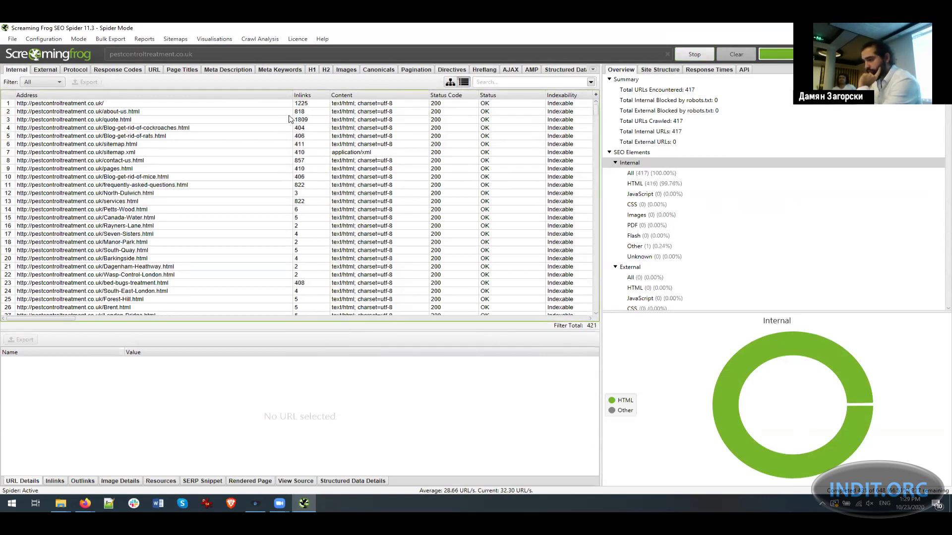
left_click_drag(291, 94, 228, 103)
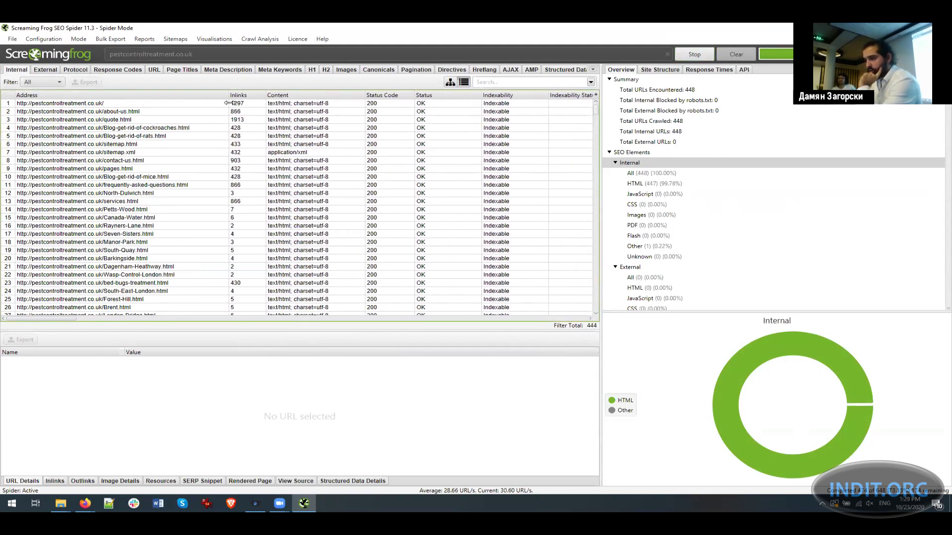
left_click(100, 129)
left_click(124, 226)
left_click(148, 266)
Step: Review details and indexability of pages.html, quote.html, contact-us.html and the homepage
left_click(166, 169)
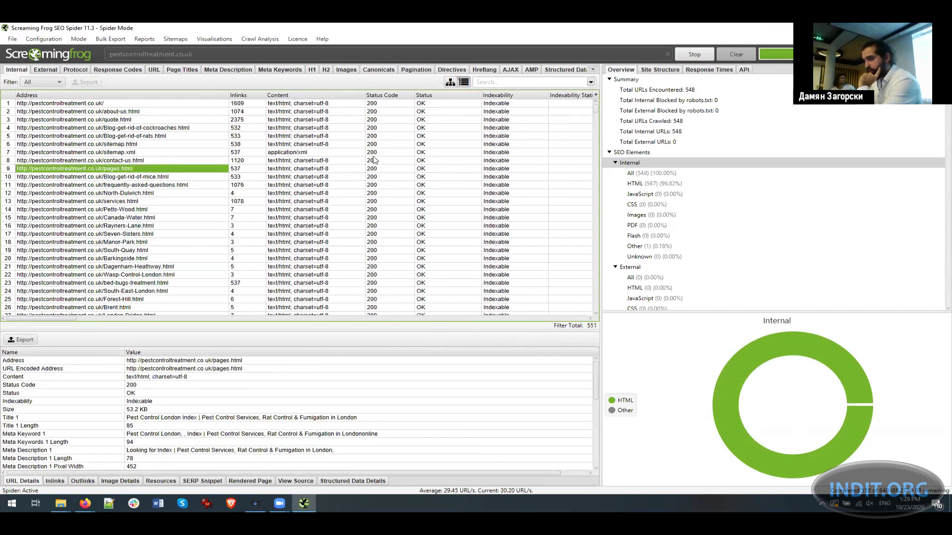
left_click(243, 121)
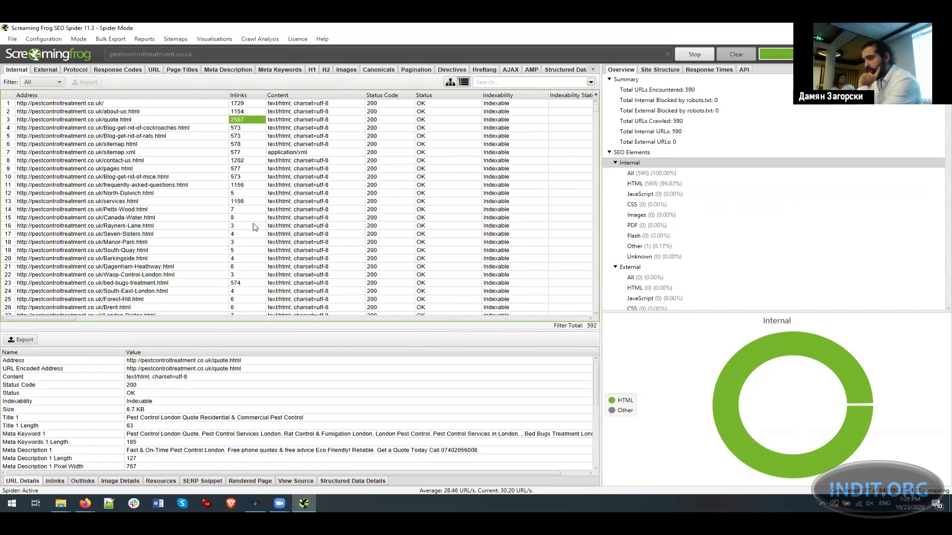
left_click(287, 104)
left_click(316, 164)
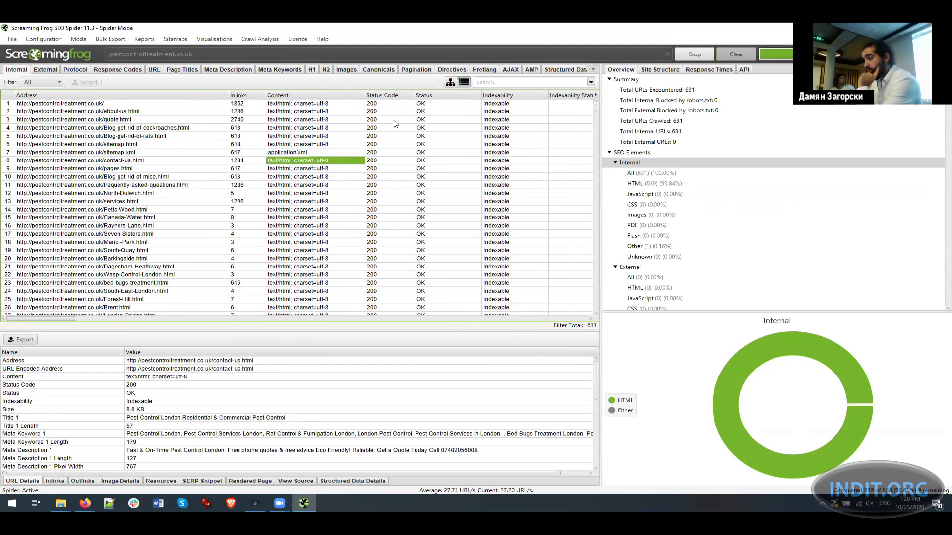
left_click(389, 119)
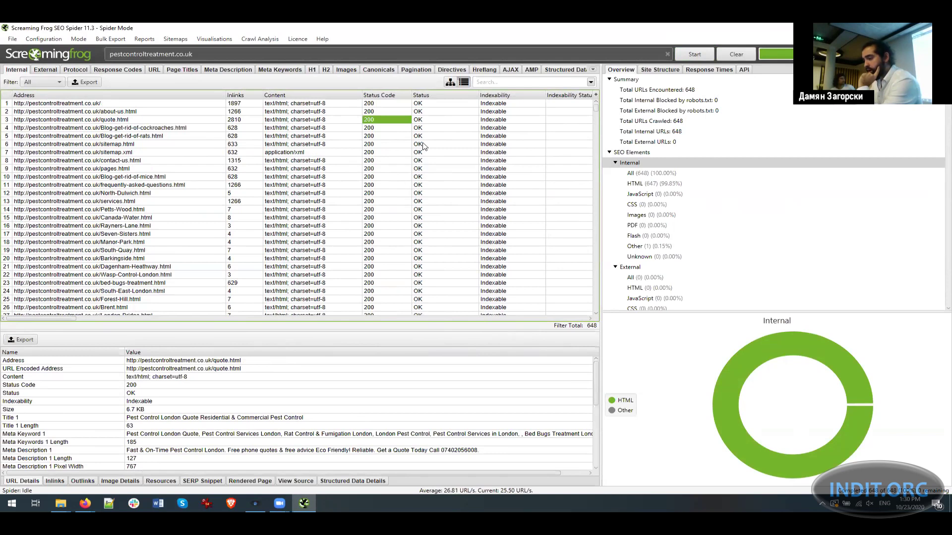
left_click(506, 121)
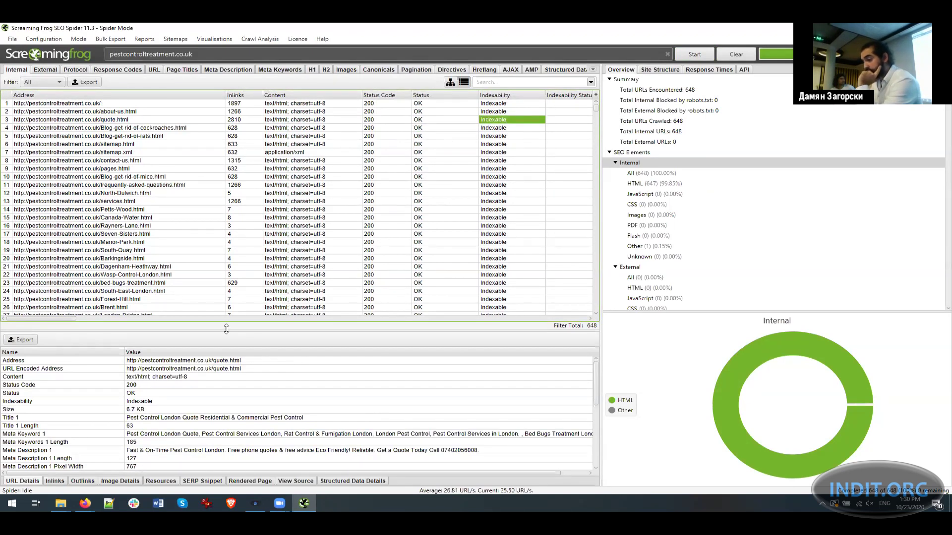
left_click_drag(64, 322, 124, 320)
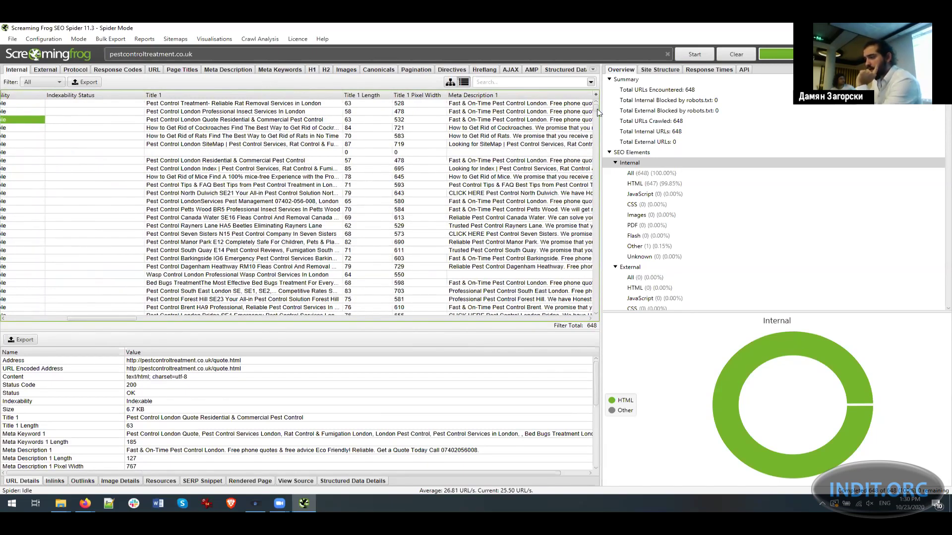
left_click_drag(86, 322, 197, 315)
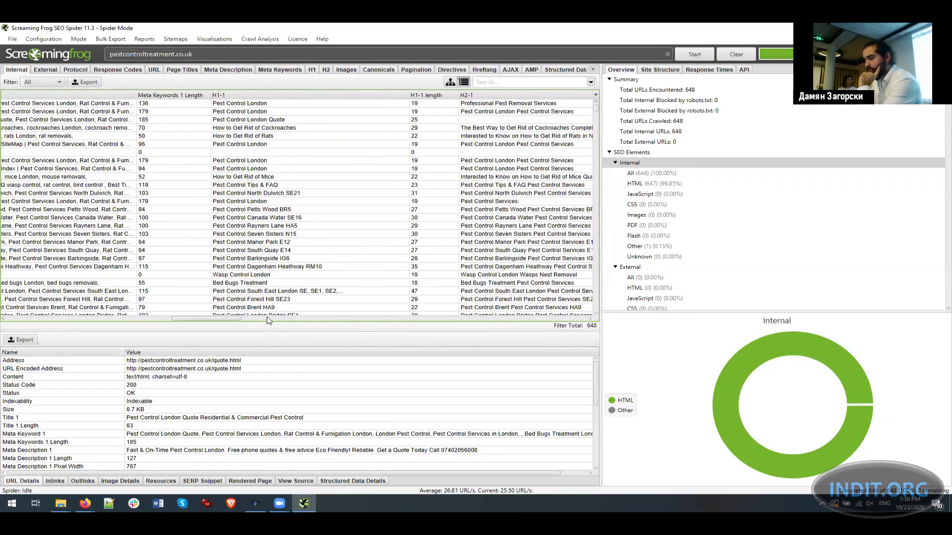
left_click_drag(214, 321, 249, 319)
scroll(591, 116, "down", 20)
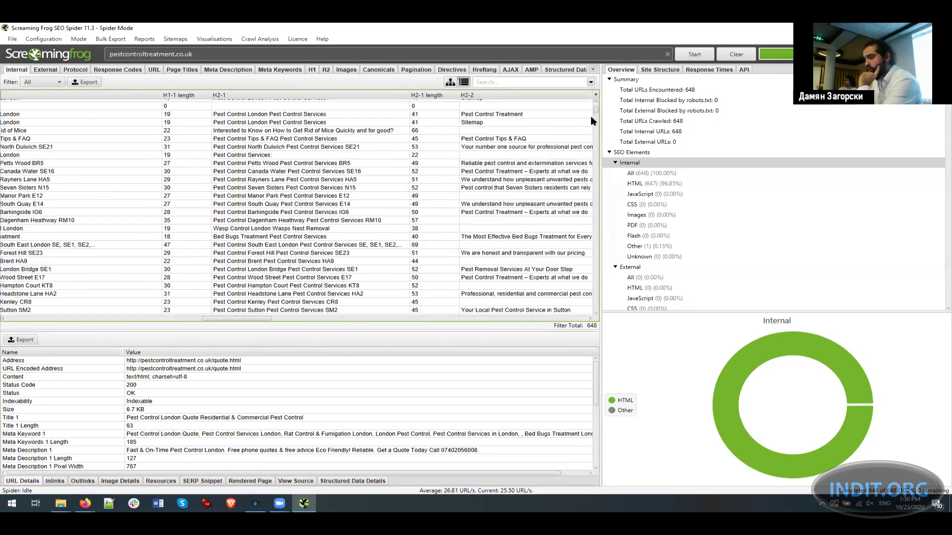
scroll(586, 157, "down", 20)
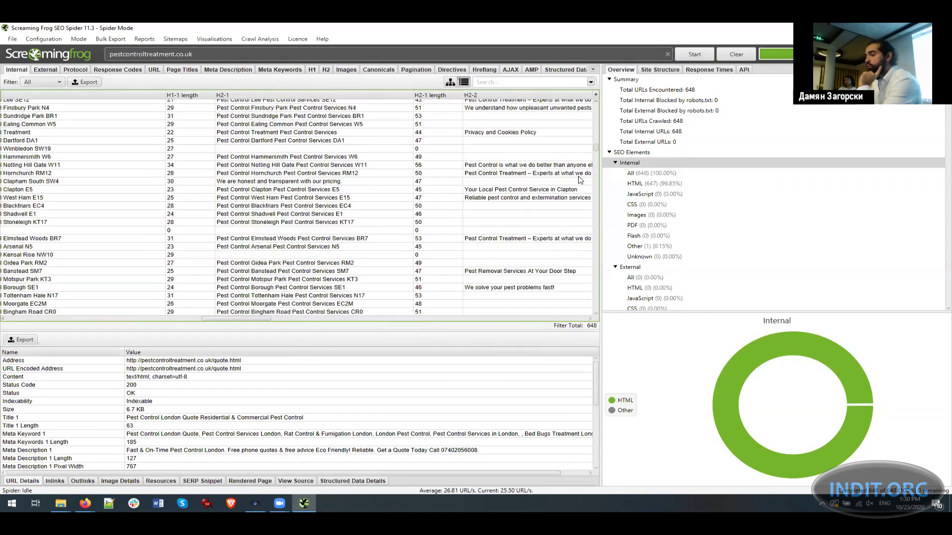
scroll(588, 236, "down", 20)
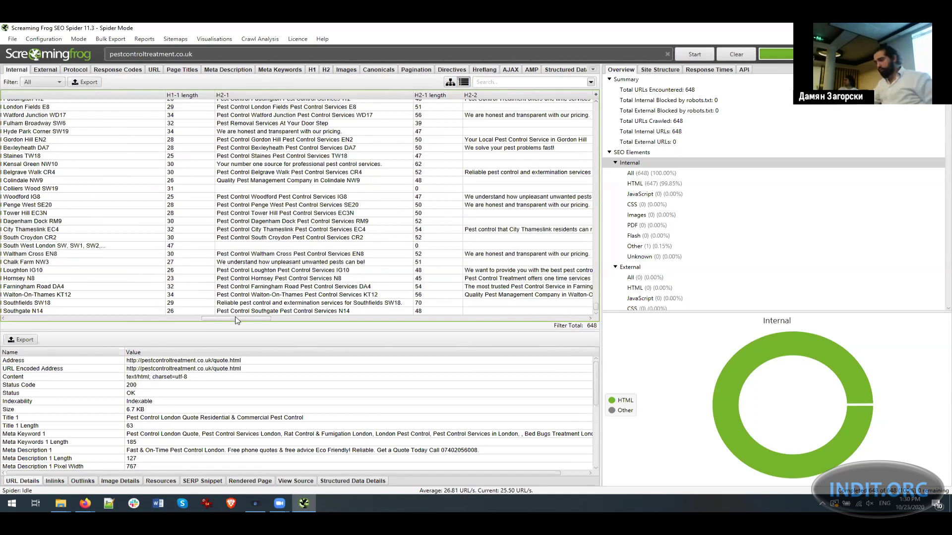
left_click_drag(236, 320, 179, 320)
left_click(70, 319)
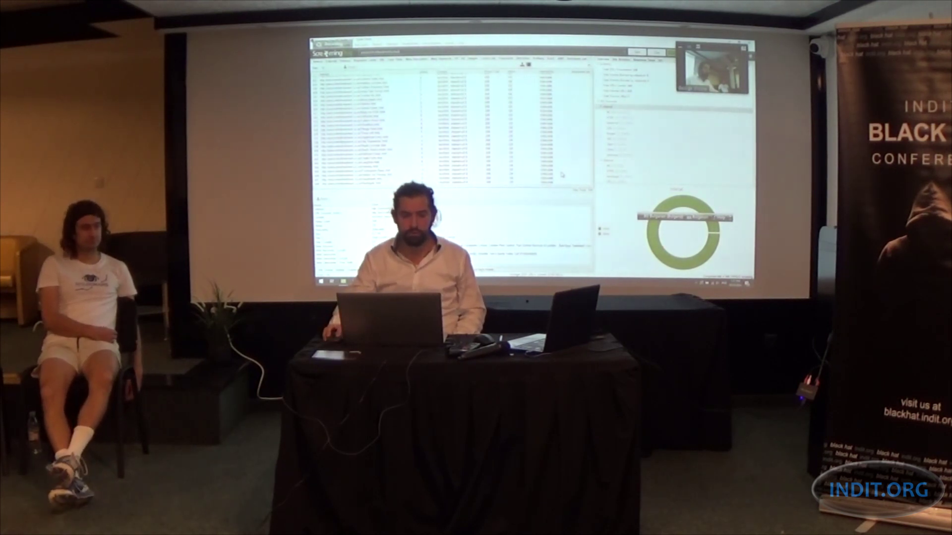
Step: Step down and back up the crawled URL list to review each page's details
key("Down")
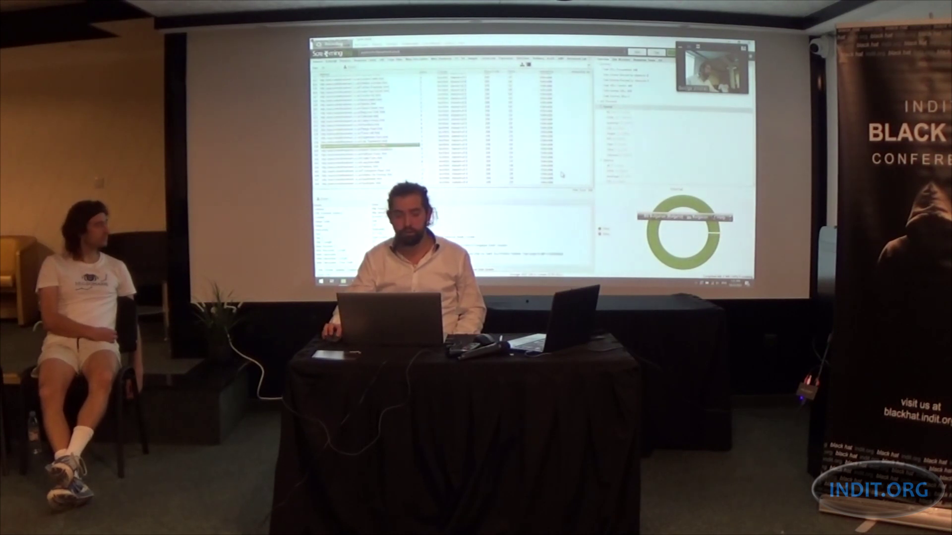
key("Down")
key("Down")
key("Down")
key("Down")
key("Down")
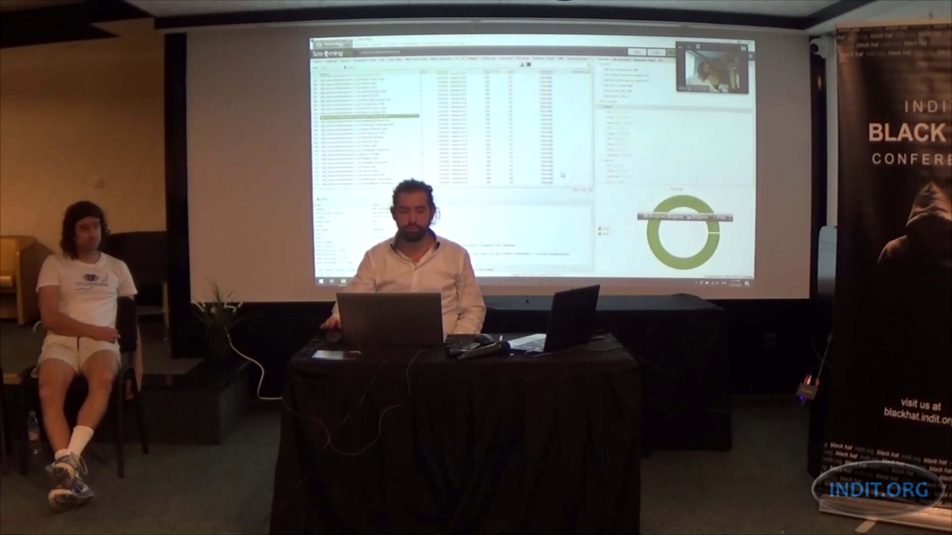
key("Down")
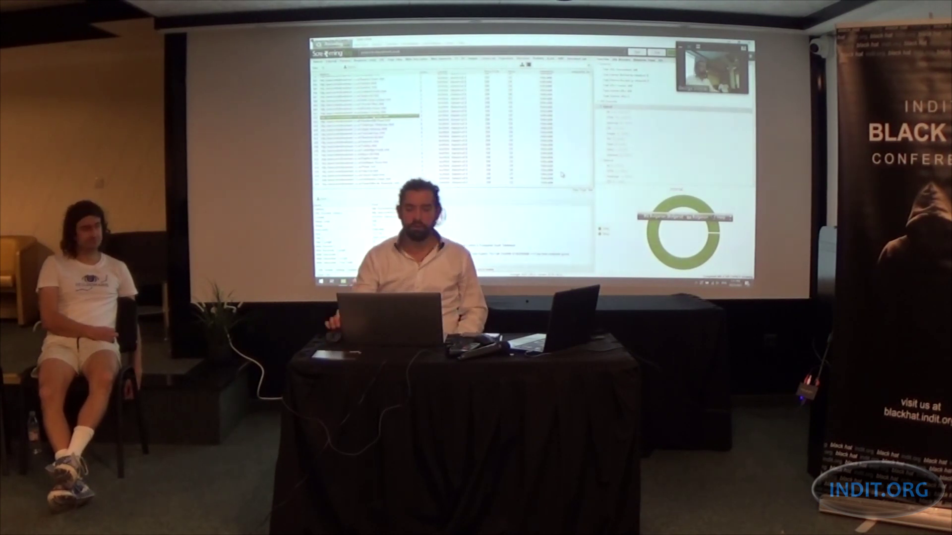
key("Down")
key("Down")
key("Down")
key("Down")
key("Down")
key("Down")
key("Down")
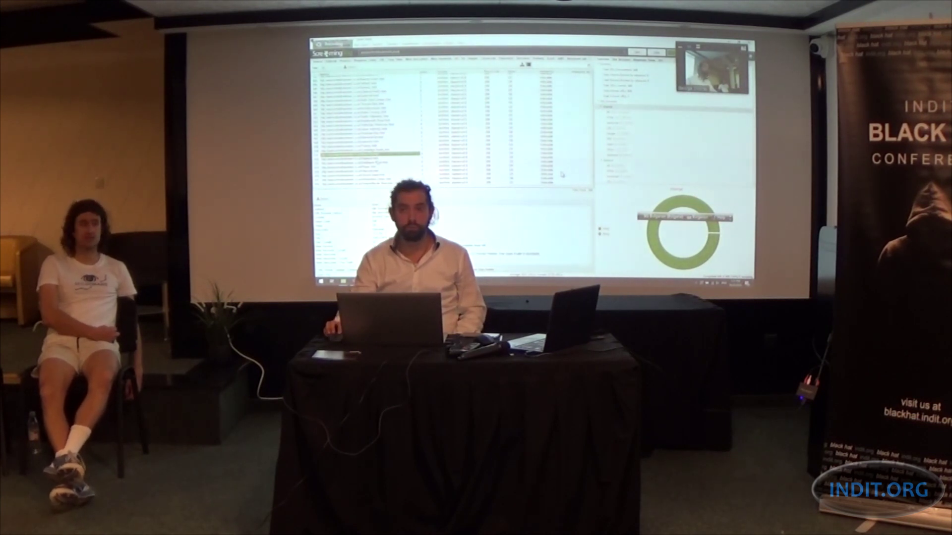
key("Up")
key("Up")
key("Up")
key("Up")
key("Up")
key("Up")
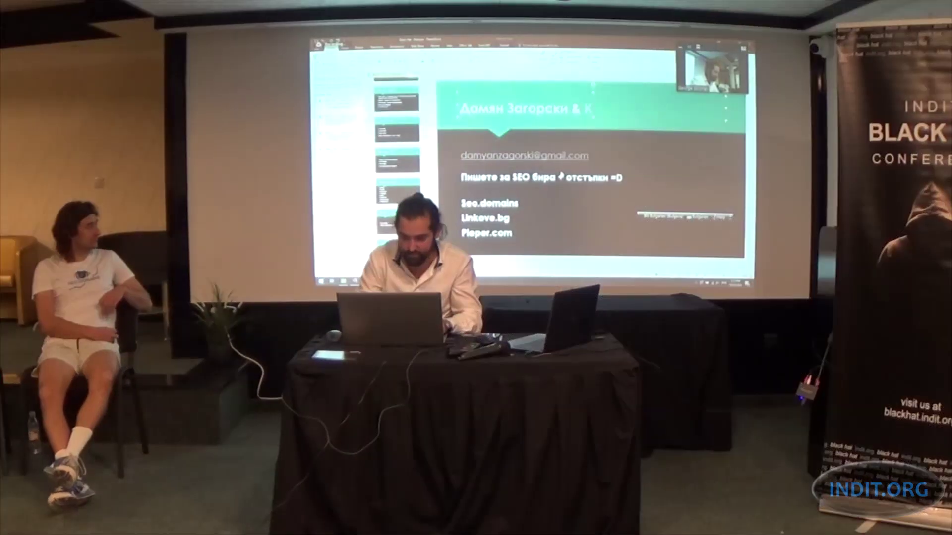
Step: Add the co-presenter's full name in Cyrillic after the ampersand in the slide title
type("in")
key("BackSpace")
key("BackSpace")
key("BackSpace")
key("BackSpace")
key("BackSpace")
type("Калин")
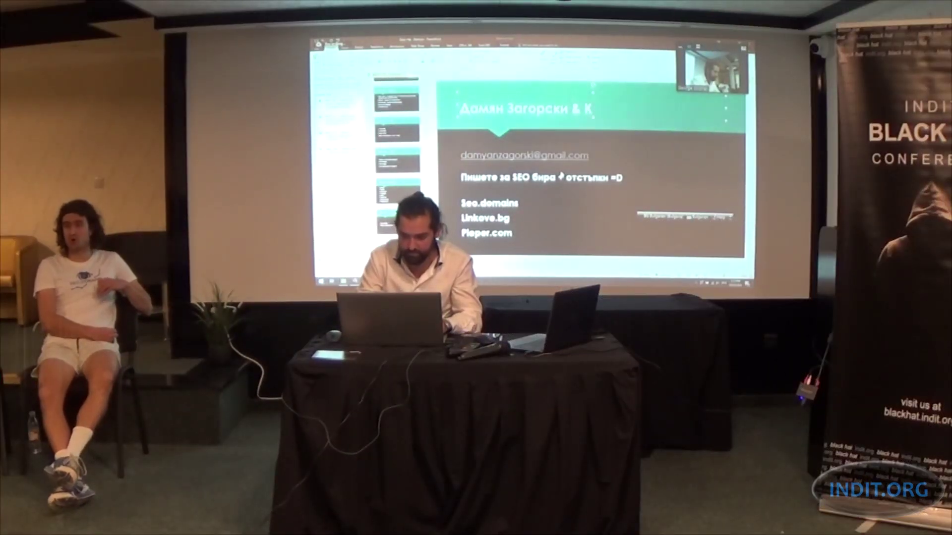
type(" Каракехайов")
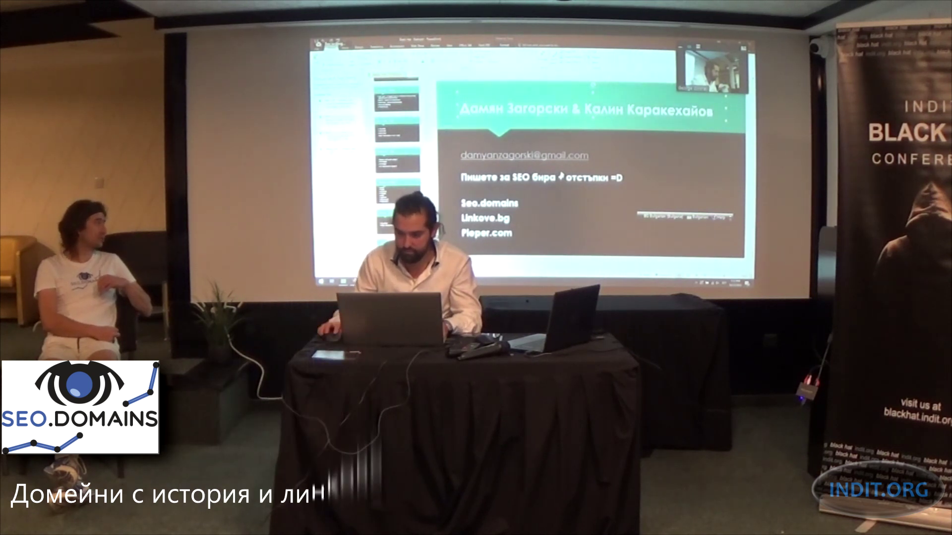
left_click(588, 155)
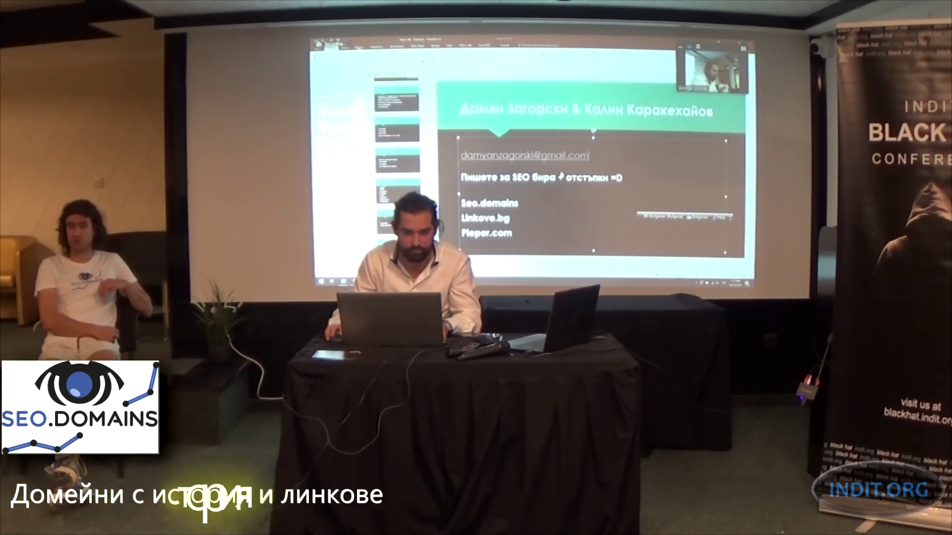